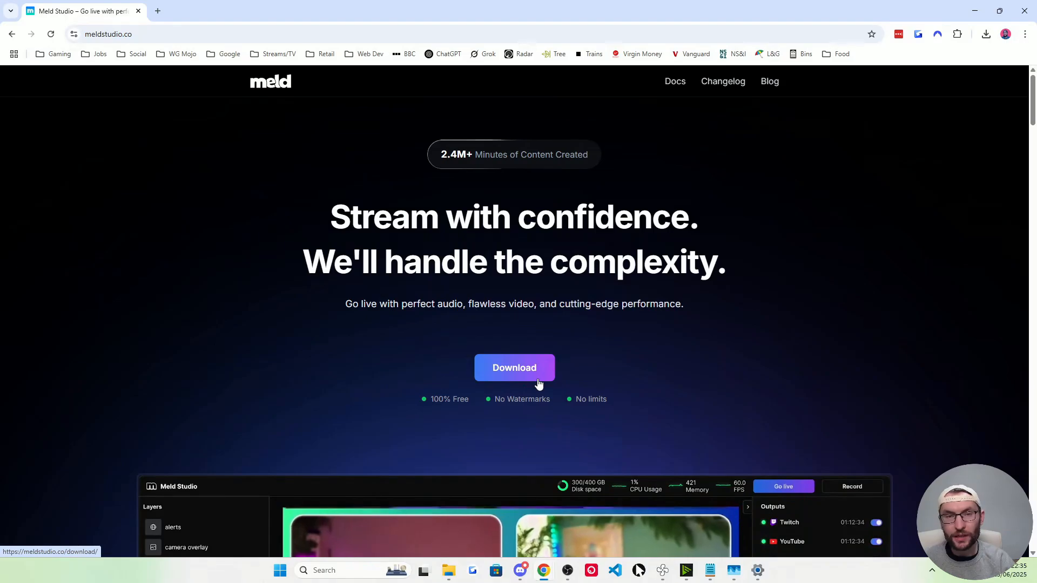
Download Meld Studio from its website and allow the installed app to access the camera and microphone
click(533, 373)
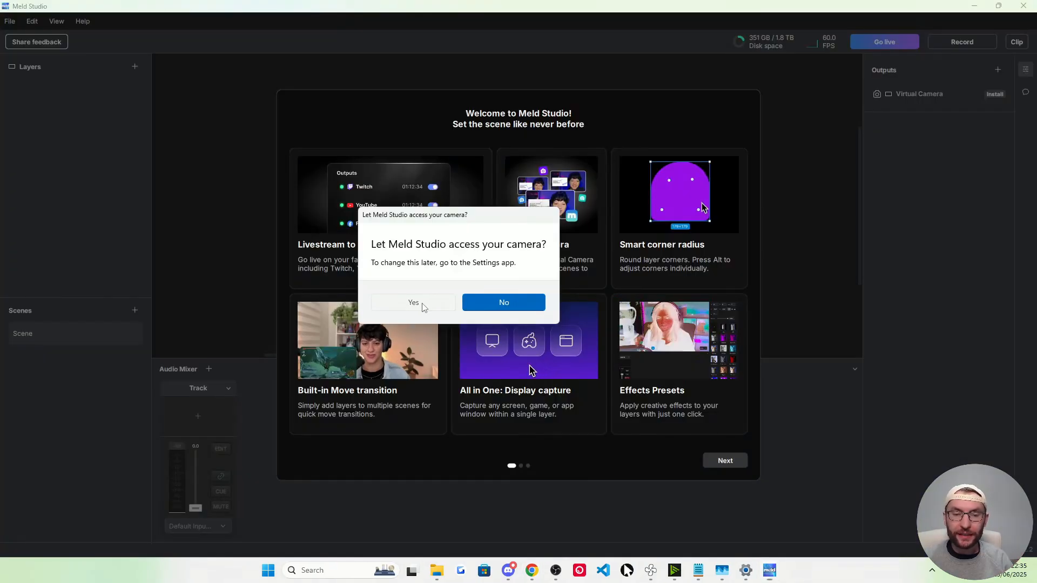
click(423, 307)
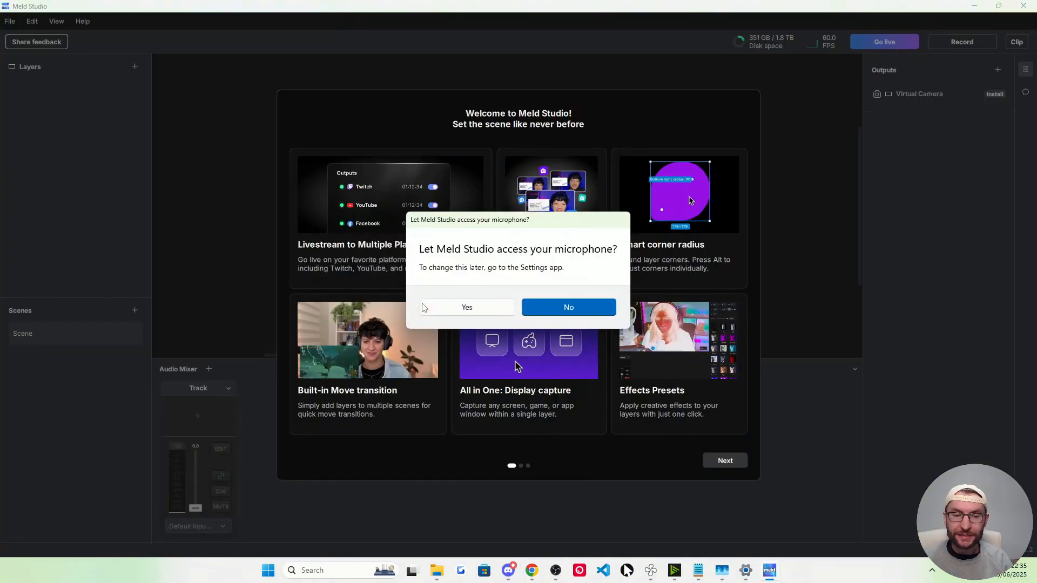
click(470, 308)
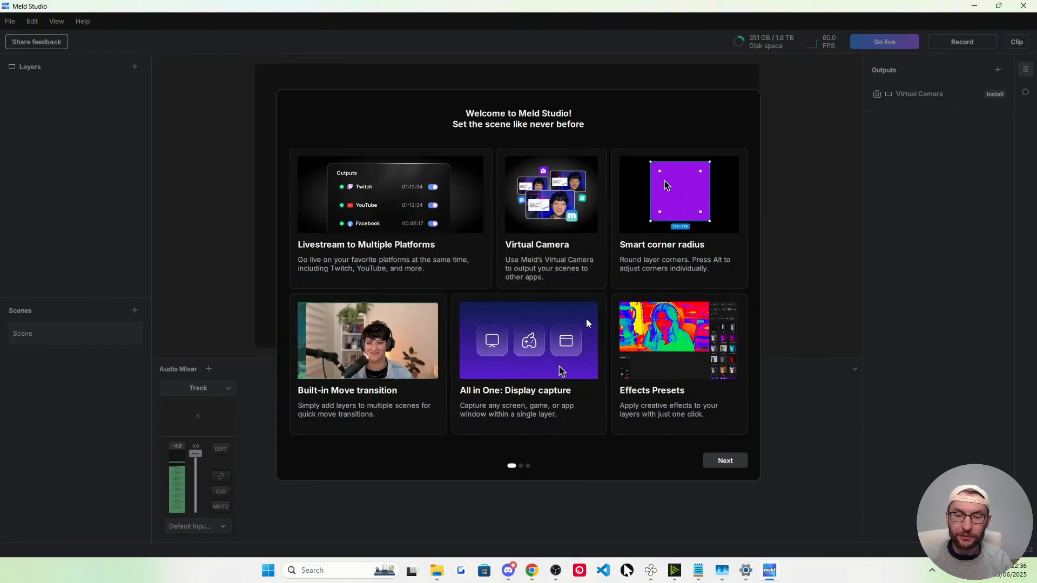
Complete the welcome tour with the Multi Canvas setup and dismiss the canvas tips
click(723, 463)
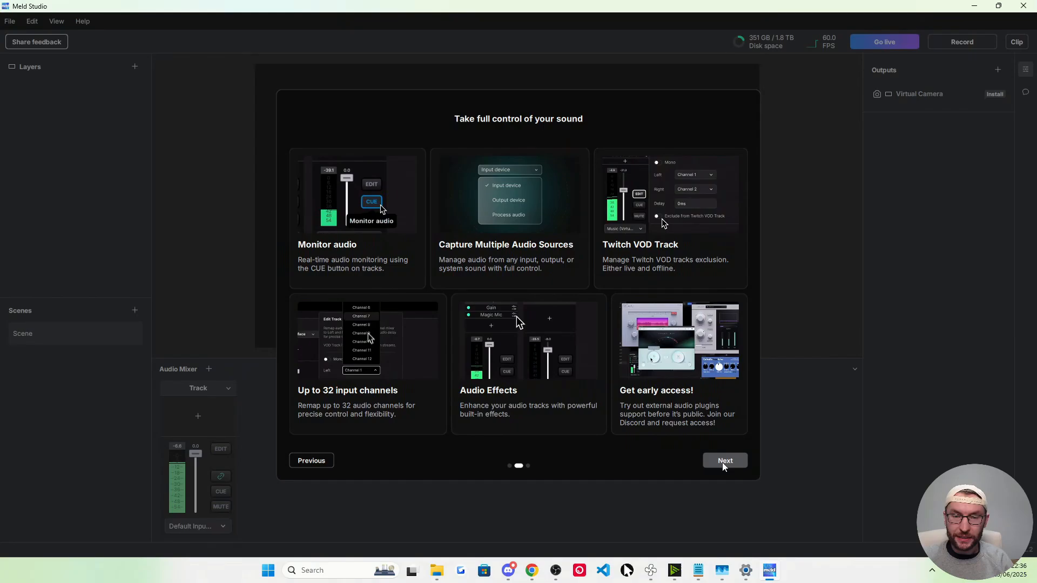
click(725, 462)
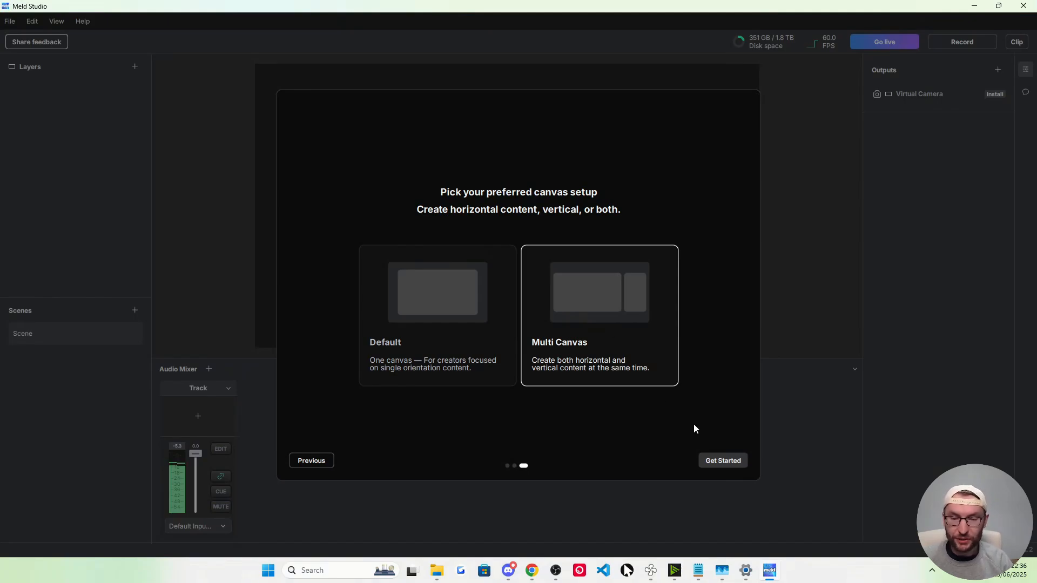
click(724, 463)
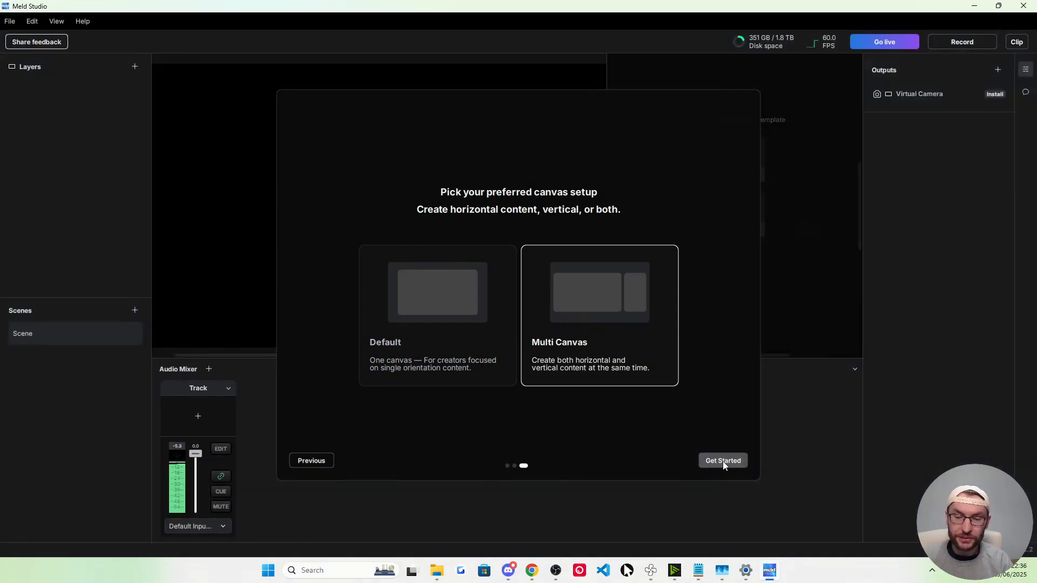
click(807, 230)
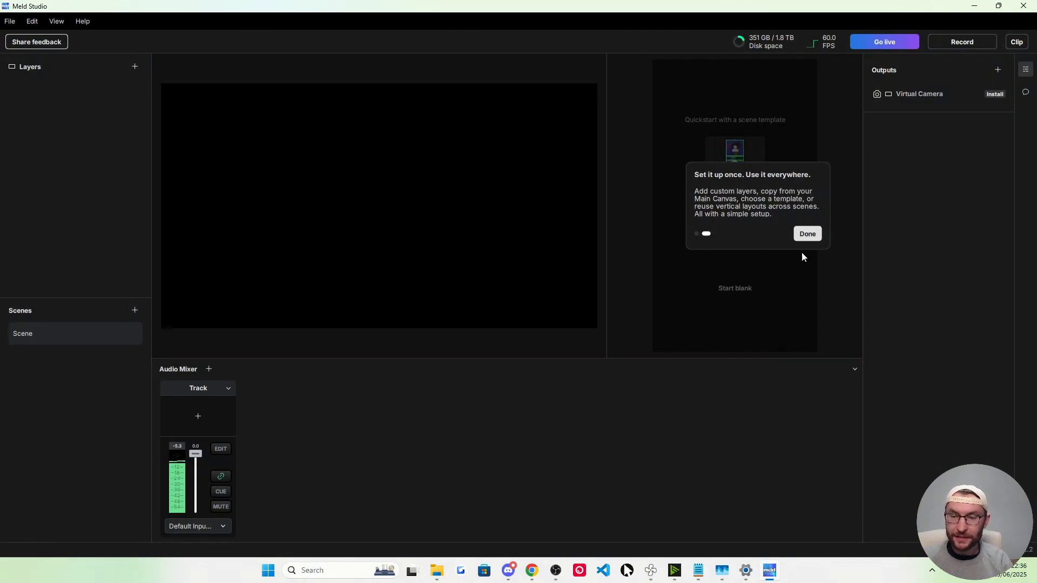
click(808, 235)
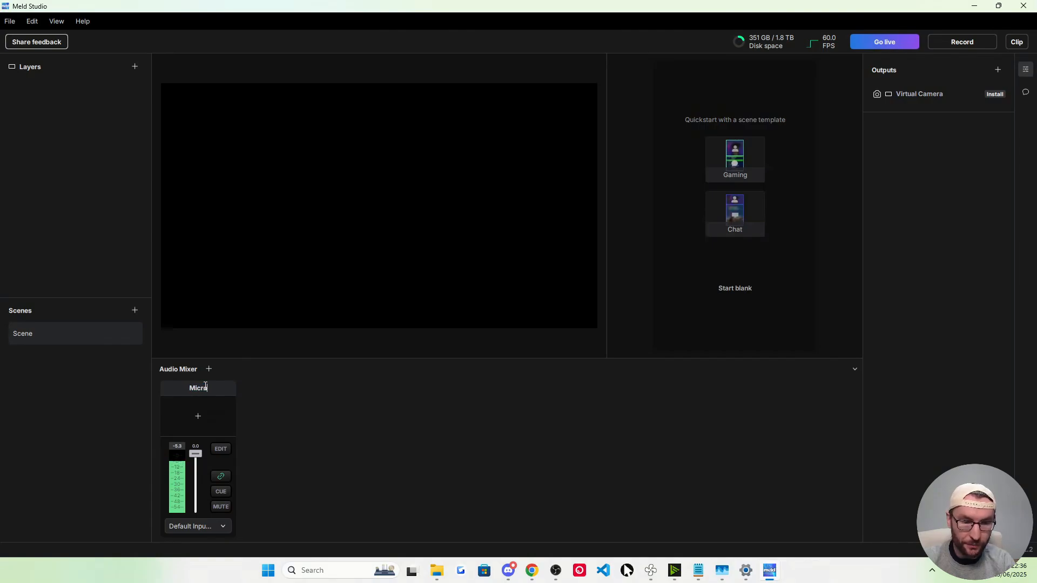
Name the existing audio track Microphone and set its input device to Microphone (HyperX Quadcast)
click(203, 527)
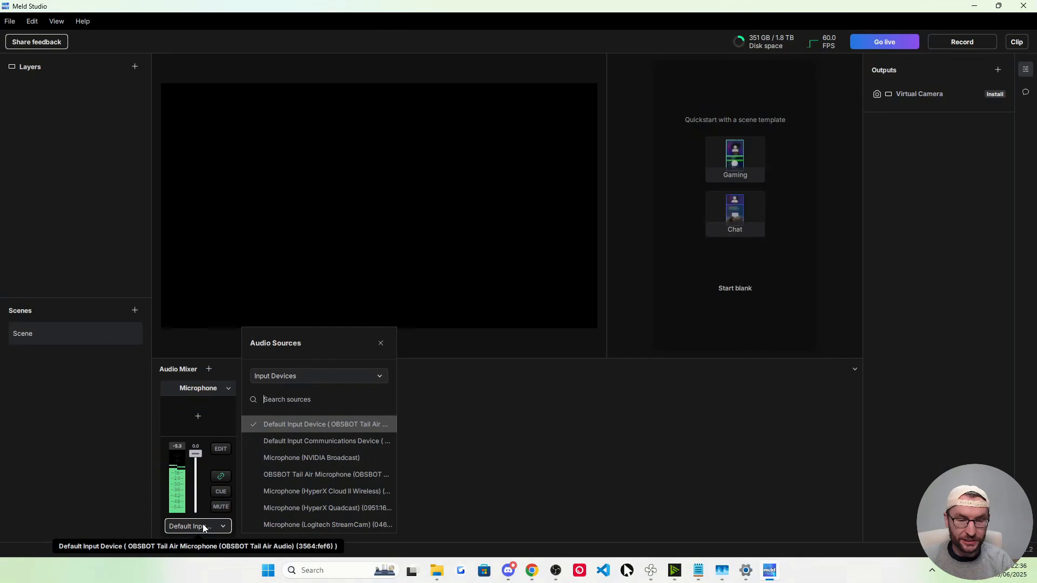
click(312, 508)
click(464, 478)
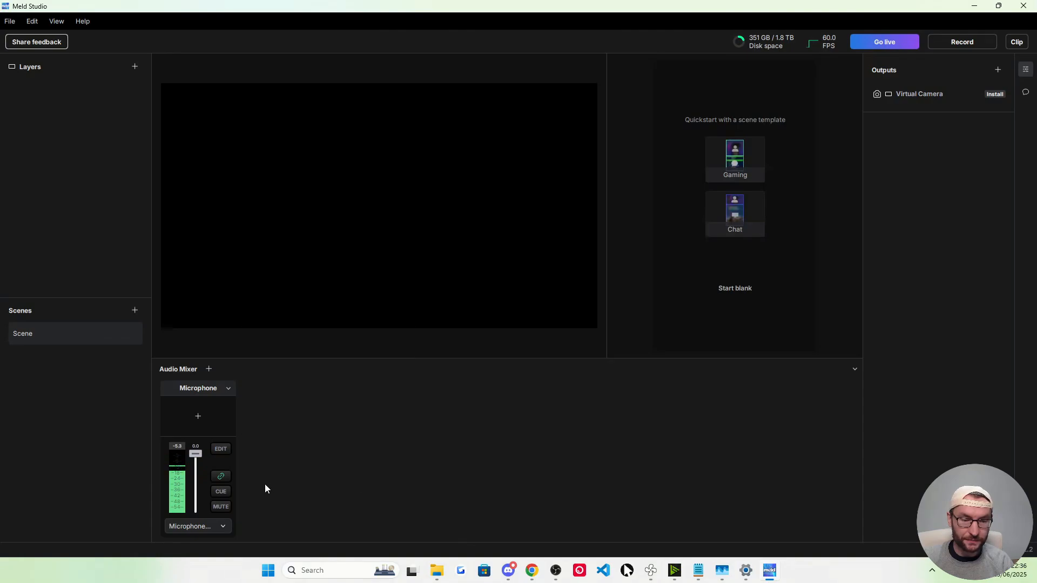
Add the Magic Mic effect to the Microphone track and set its level to Very High
click(198, 416)
click(228, 435)
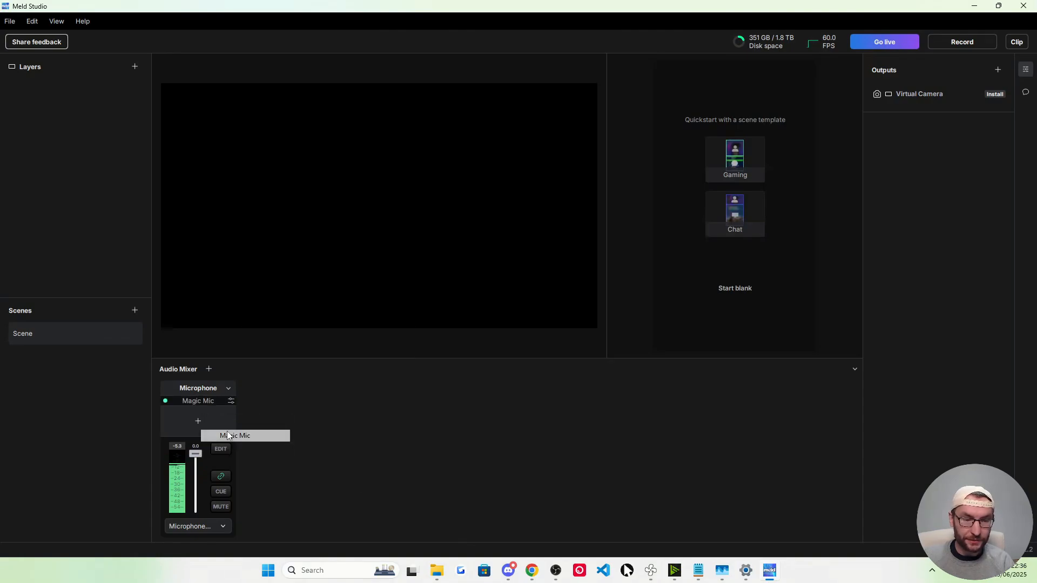
click(230, 401)
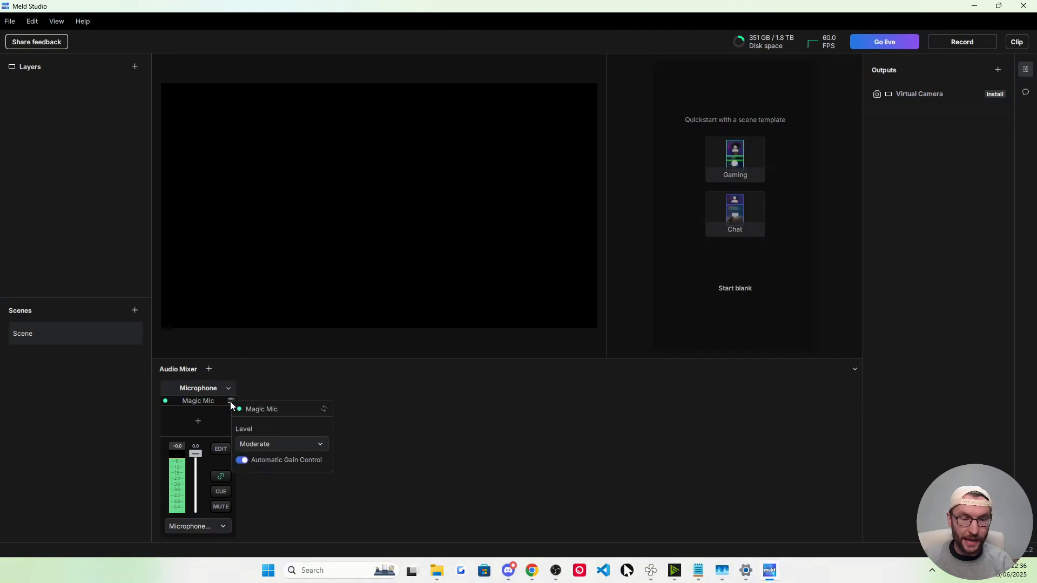
click(264, 444)
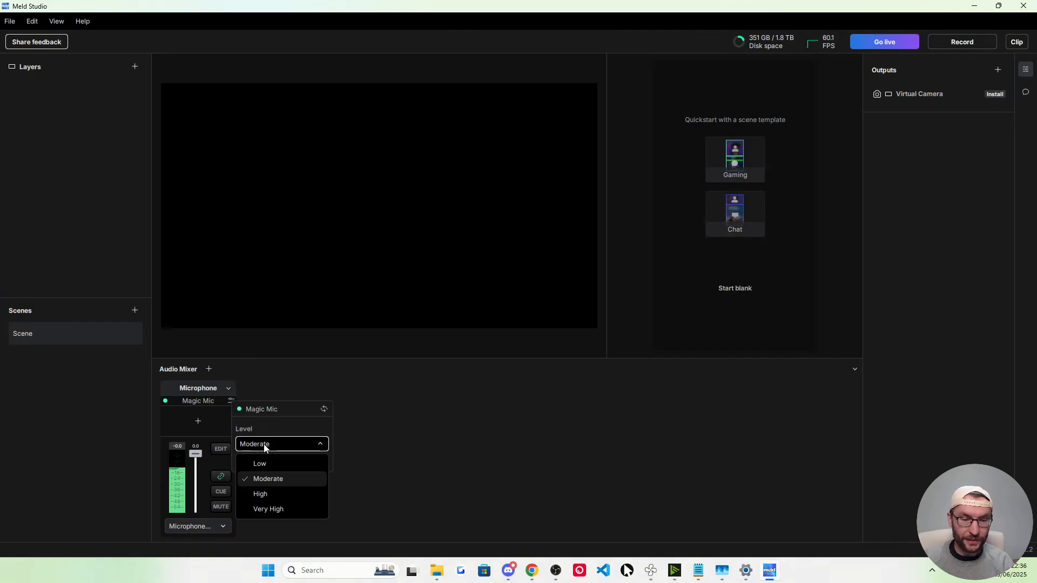
click(273, 508)
click(299, 503)
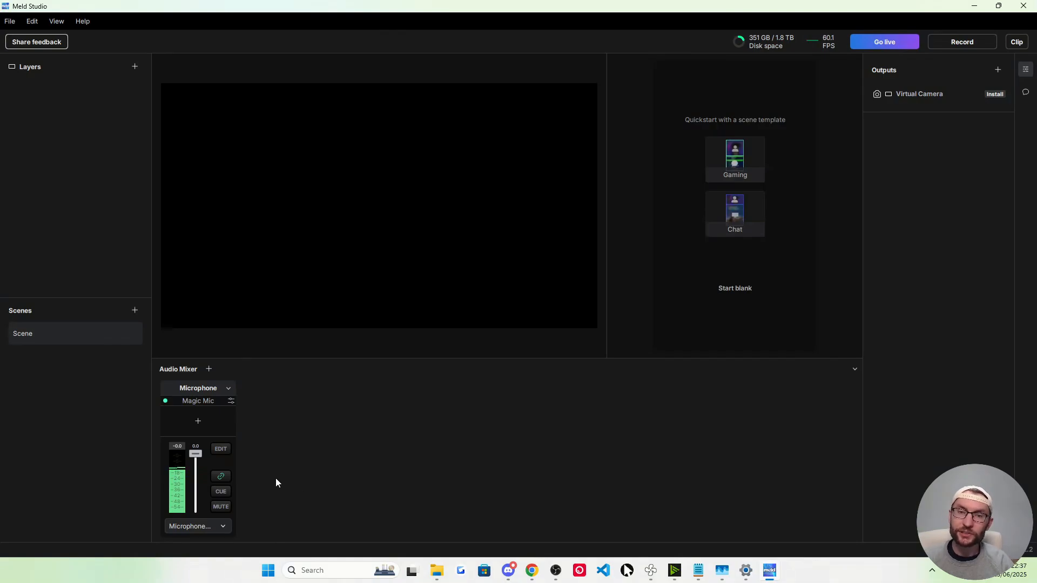
Add an audio track named Headset that captures the output device Speakers (HyperX Cloud II Wireless)
click(210, 371)
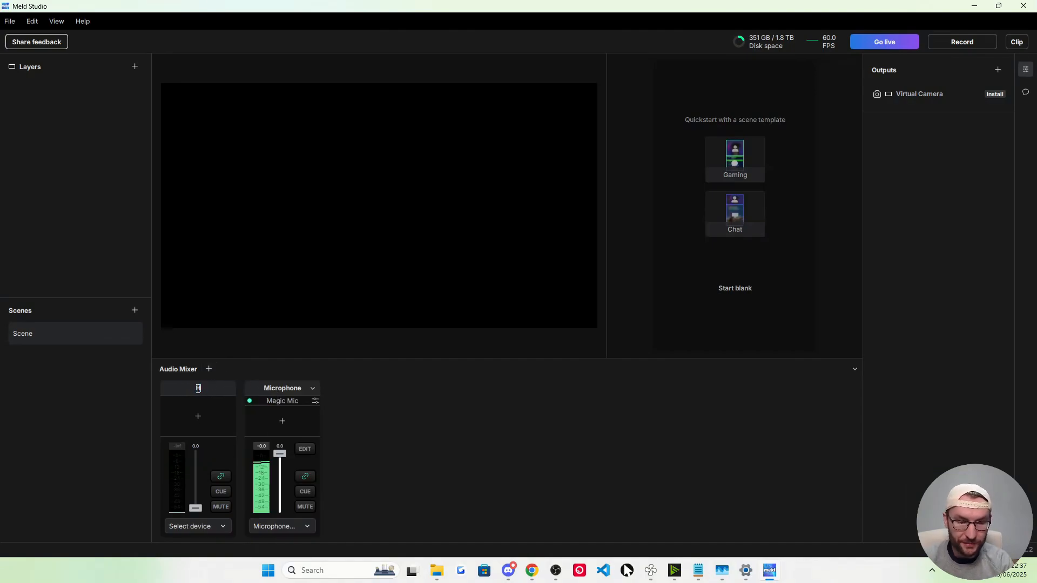
click(201, 527)
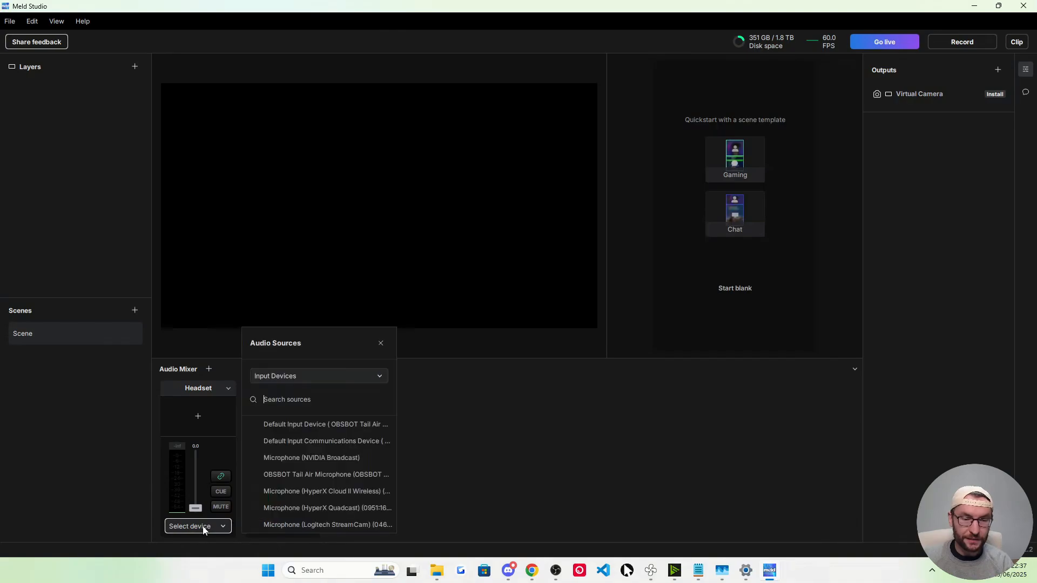
click(297, 378)
click(292, 411)
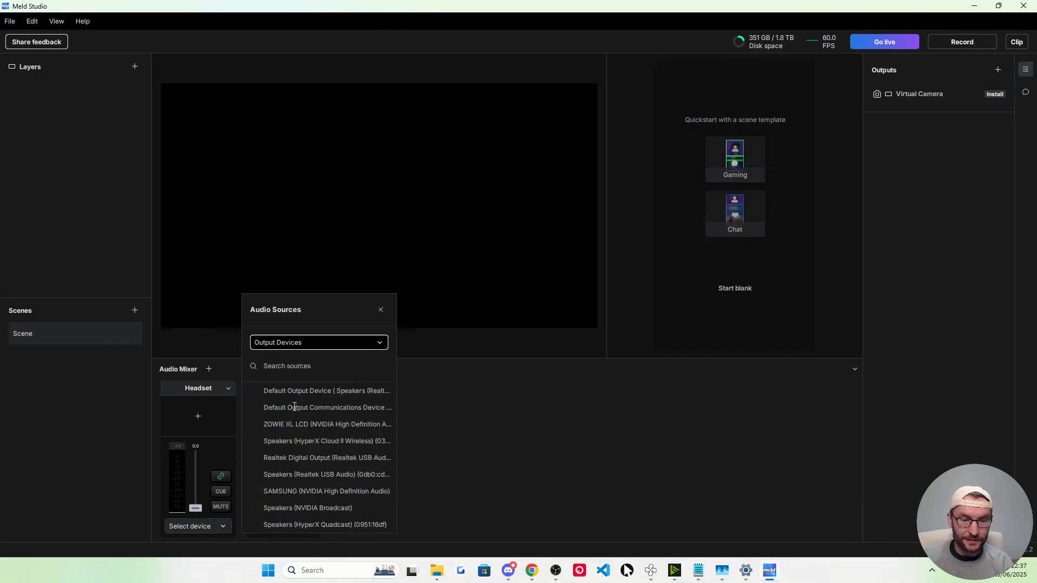
click(311, 441)
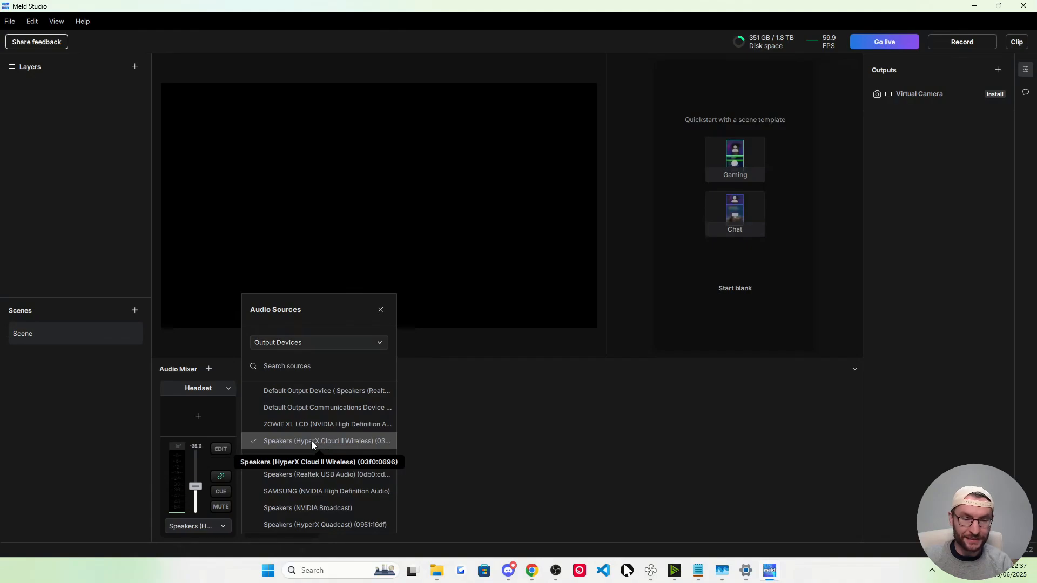
click(535, 454)
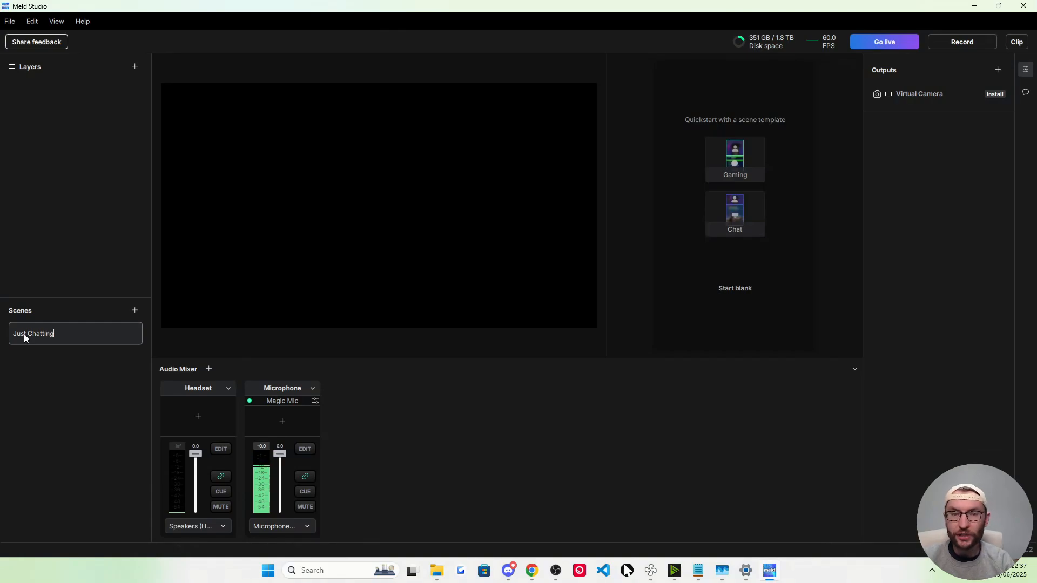
Name the existing scene Just Chatting and add a second scene named Computer Display
click(134, 310)
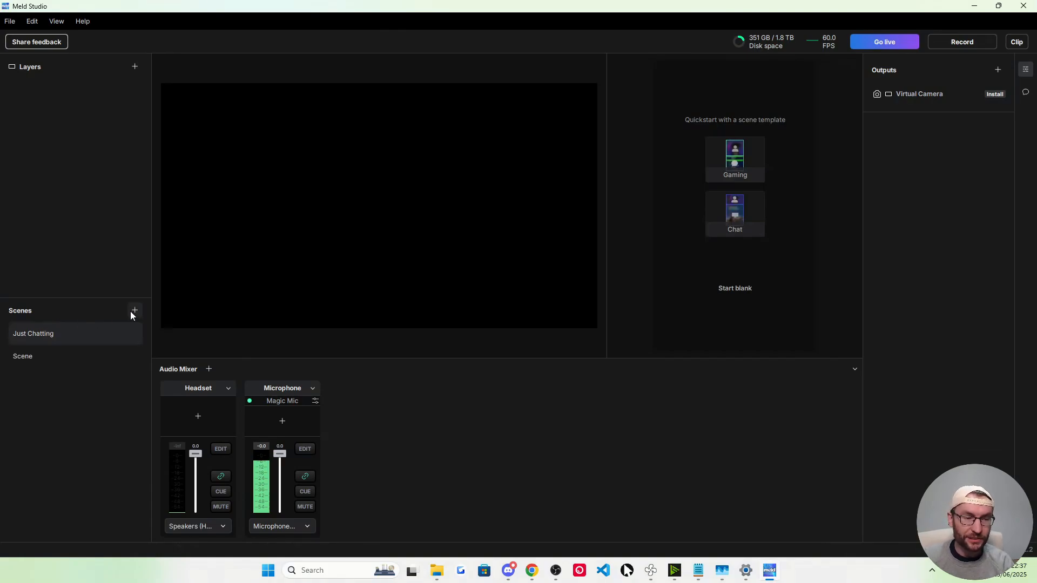
double_click(26, 359)
text(Computer Di)
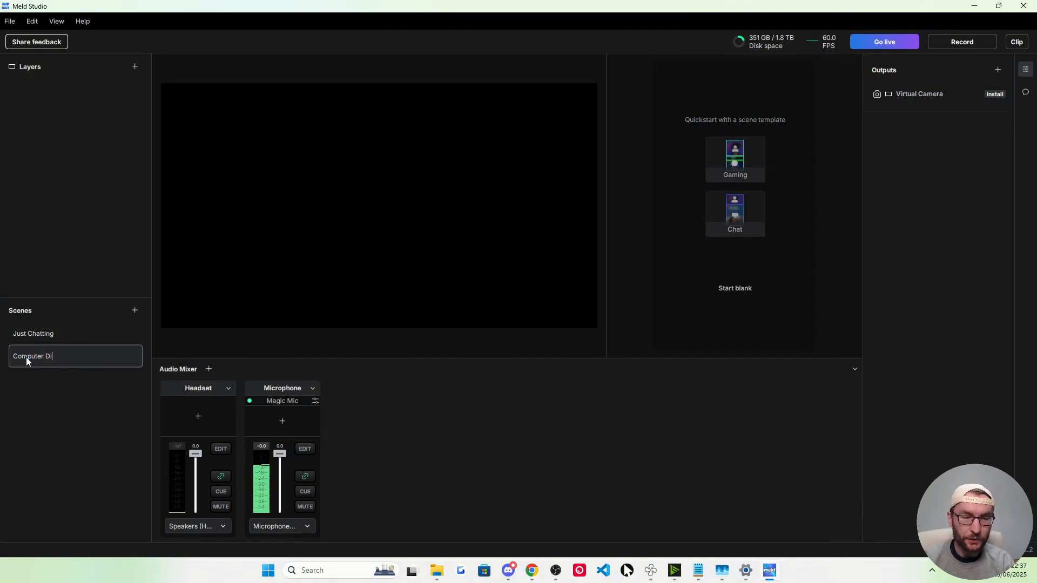
text(splay)
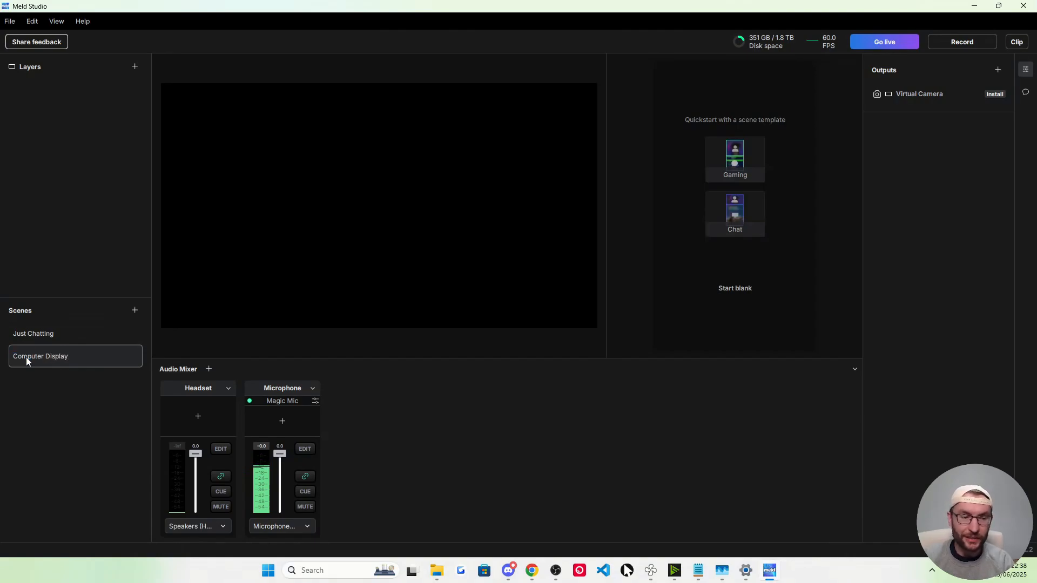
Add a video device layer with the OBSBOT Tail Air Camera to the Just Chatting scene, filling the 1920x1080 canvas
click(50, 335)
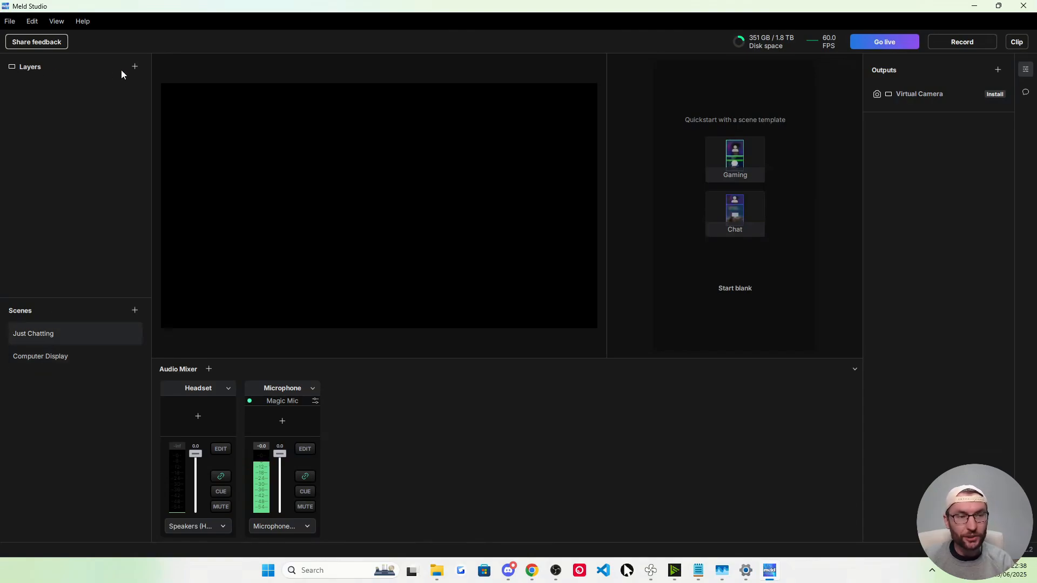
click(136, 69)
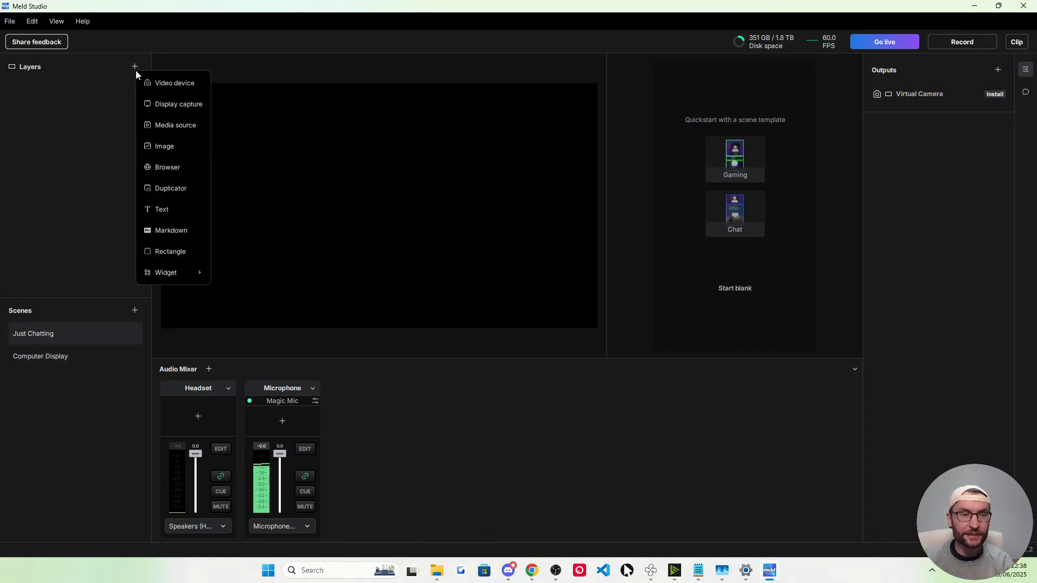
click(188, 82)
click(268, 150)
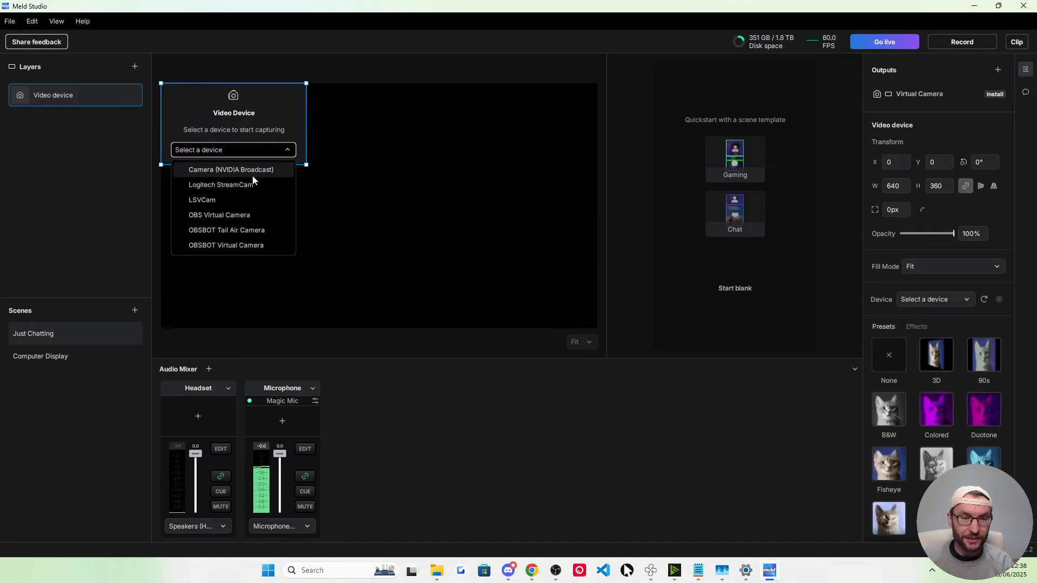
click(235, 231)
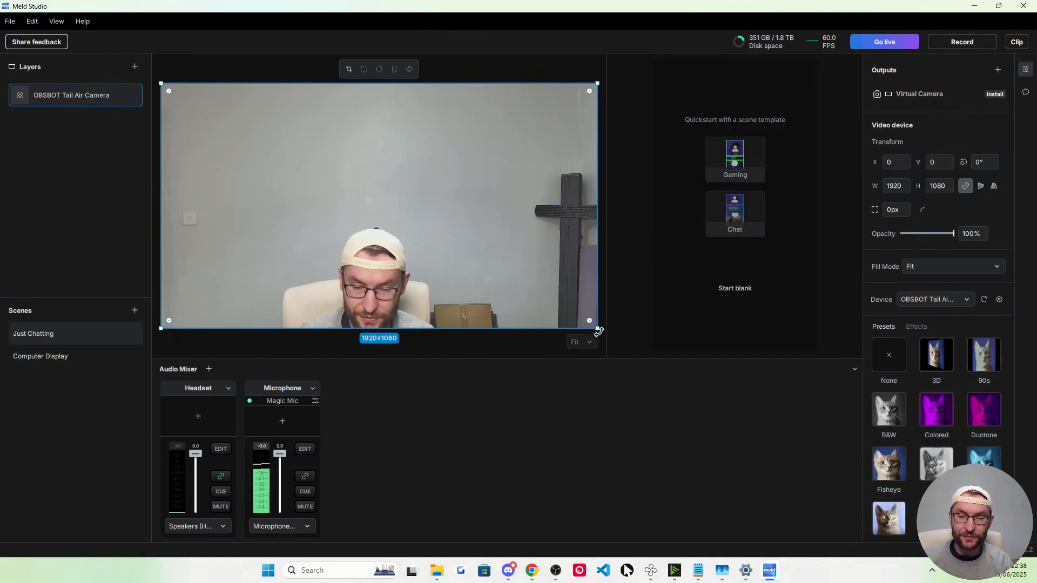
mouse_move(598, 332)
mouse_down()
mouse_move(479, 261)
mouse_move(589, 332)
mouse_up()
click(463, 348)
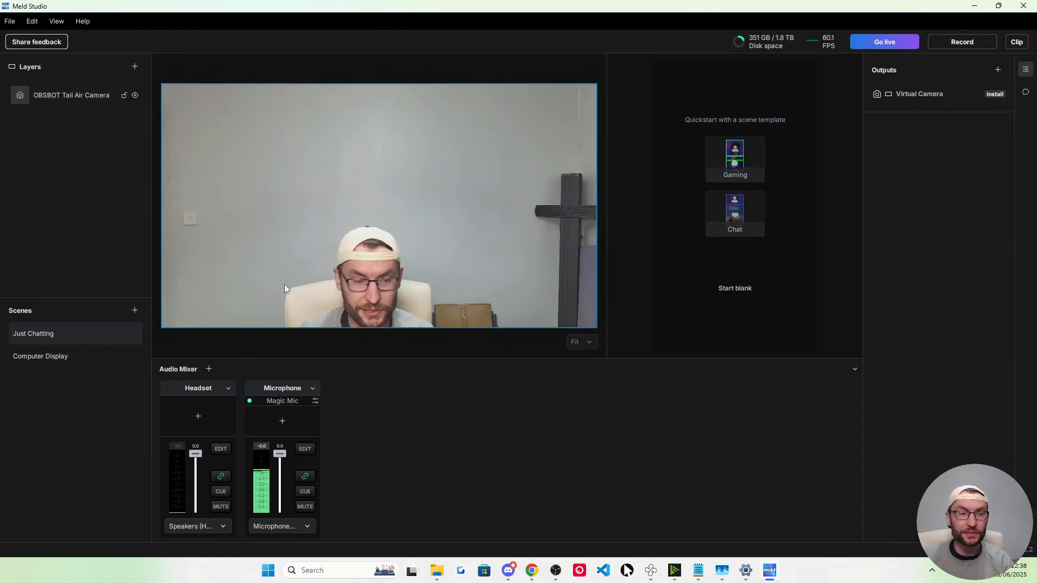
Copy the camera layer from the main canvas, start the vertical canvas blank and paste the layer there
click(685, 95)
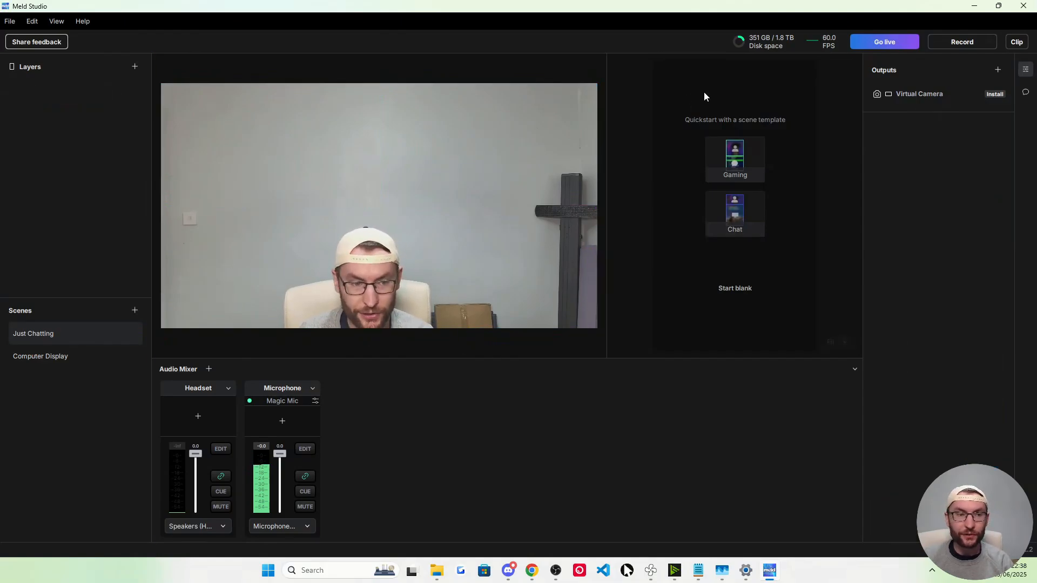
right_click(365, 153)
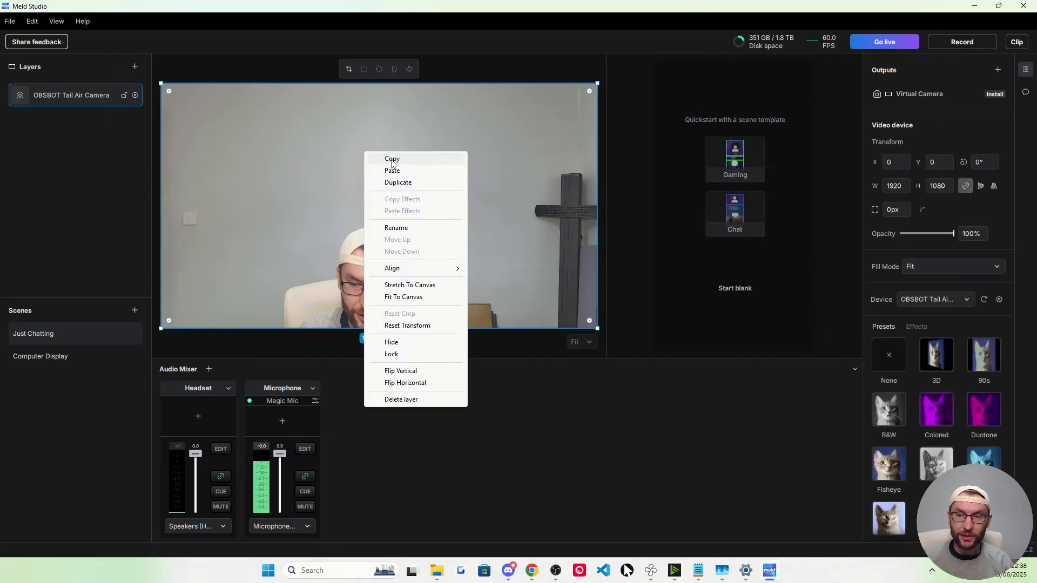
click(744, 289)
right_click(705, 118)
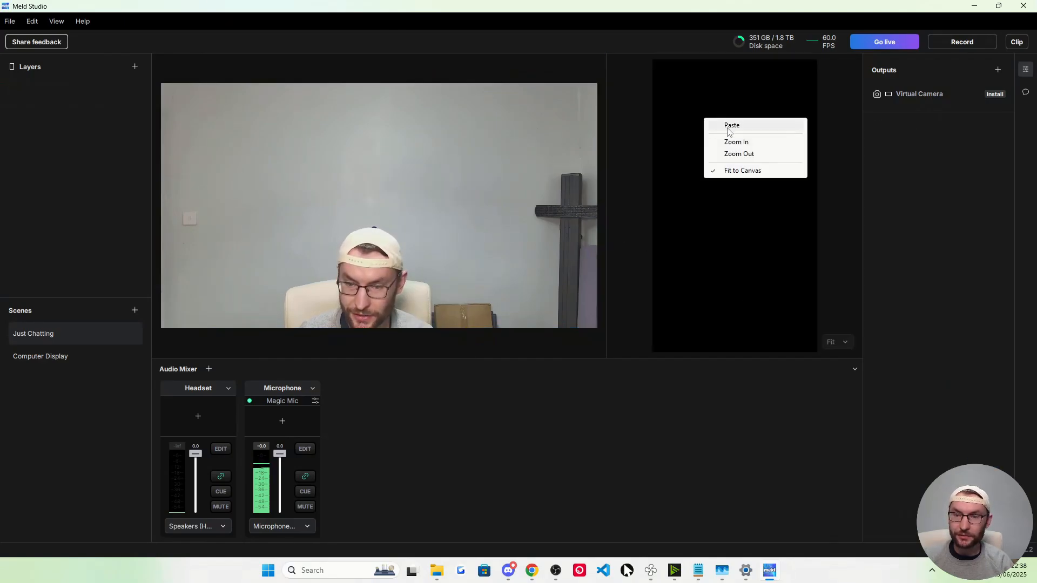
click(730, 126)
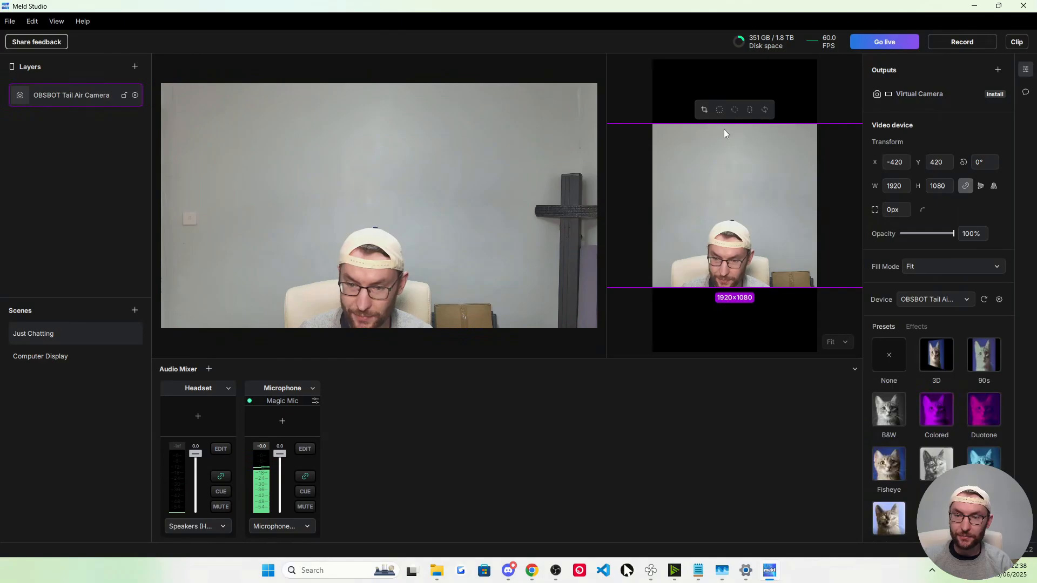
Crop the pasted camera layer to a rounded vertical shape and move and enlarge it to fill the vertical canvas
click(751, 111)
drag(715, 163, 684, 105)
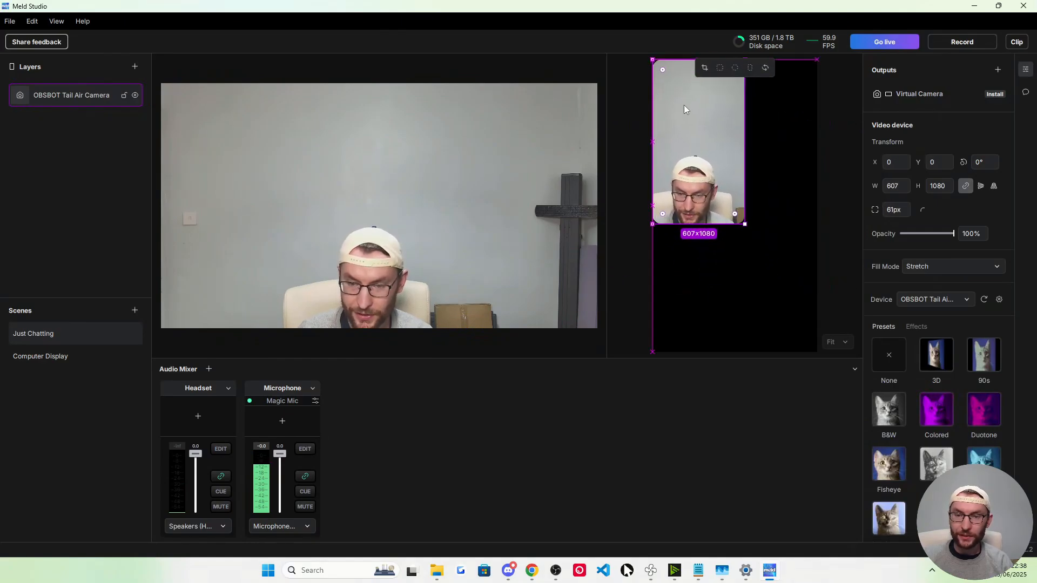
drag(745, 224, 809, 346)
click(845, 283)
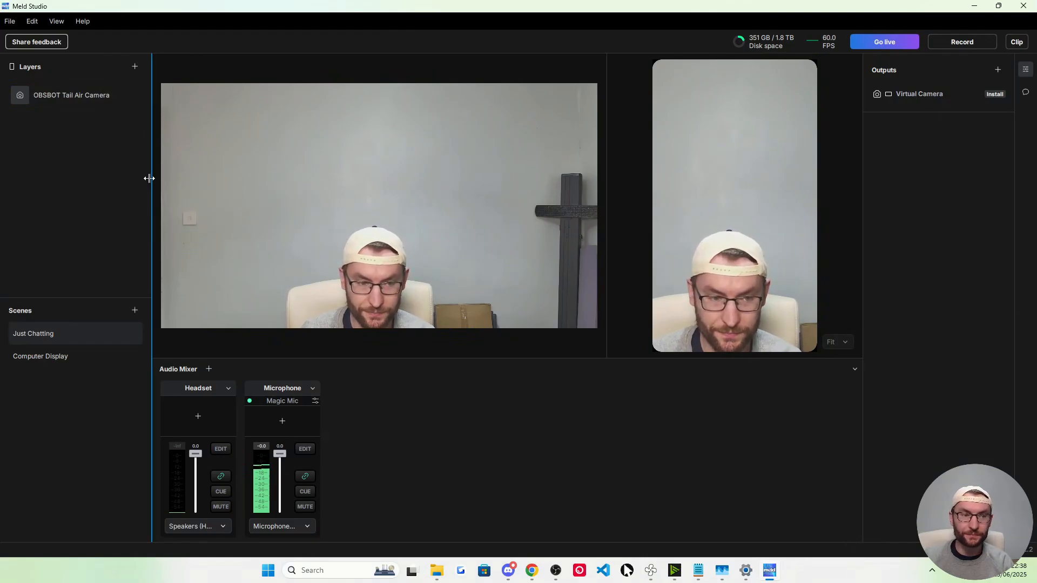
Add a display capture layer of the SAMSUNG display to the Computer Display scene's main canvas, filling it at 1920x1080
click(252, 115)
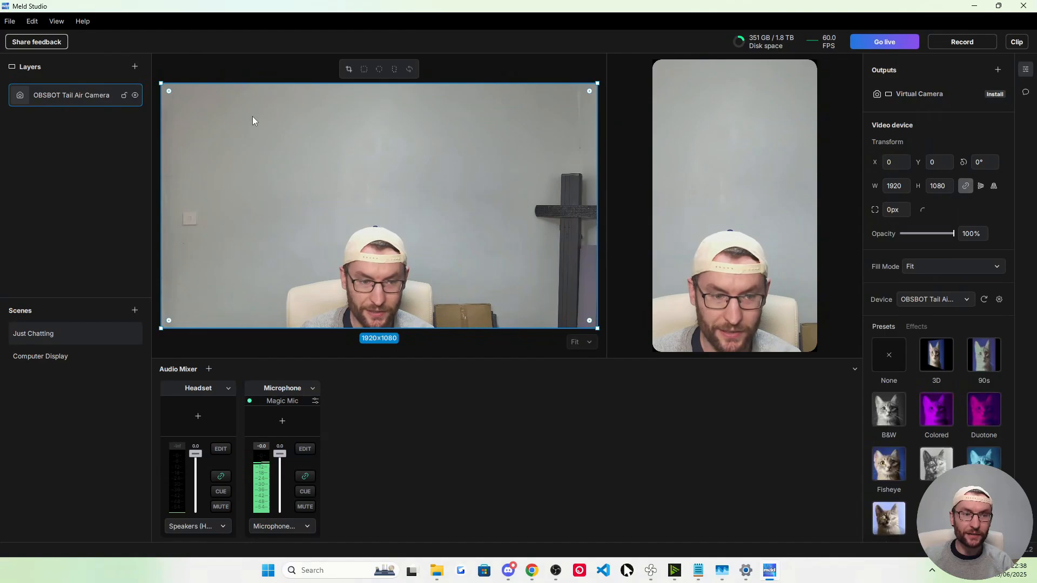
click(52, 358)
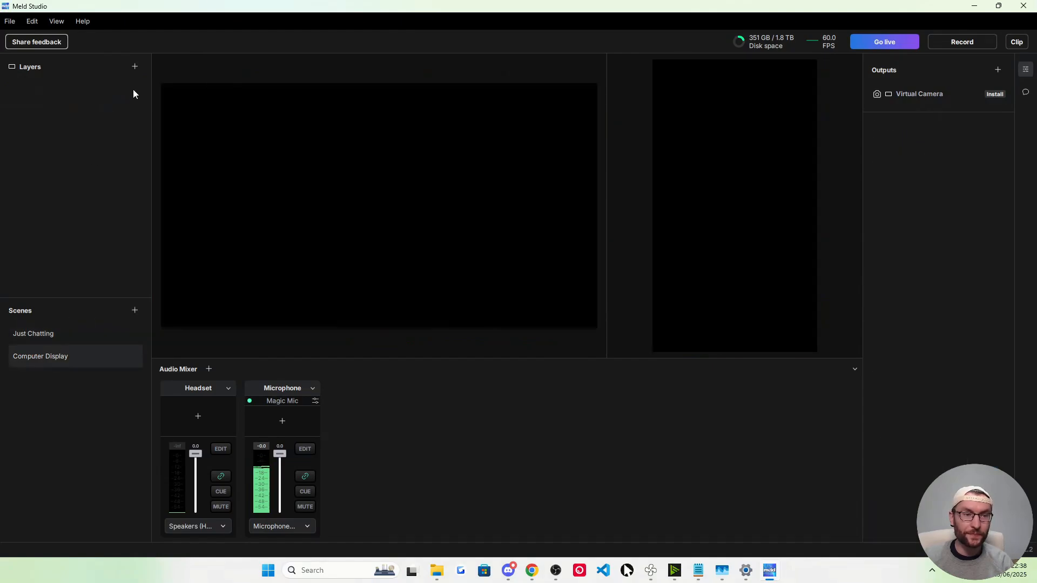
click(135, 66)
click(170, 103)
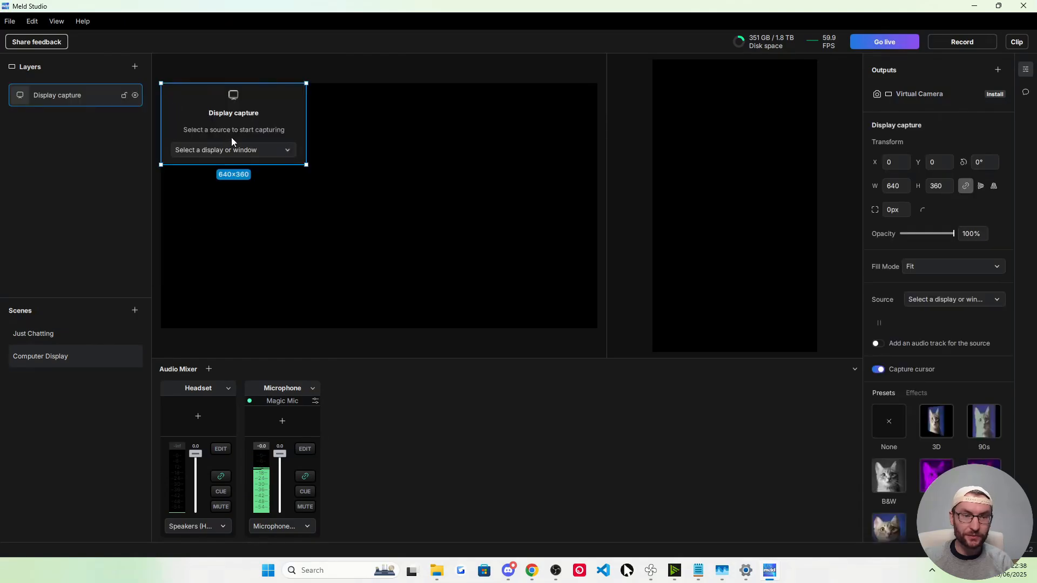
click(237, 150)
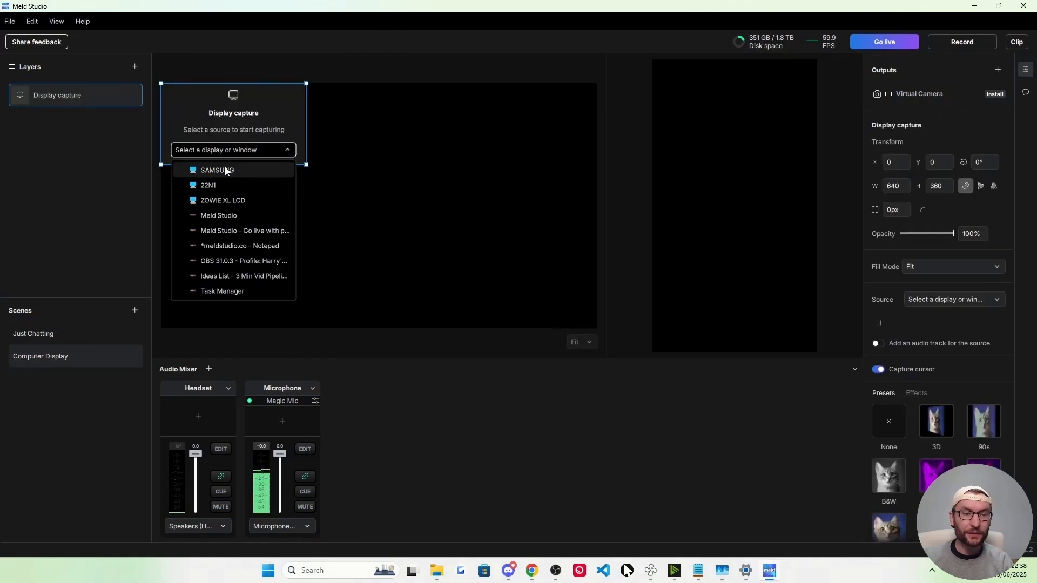
click(223, 169)
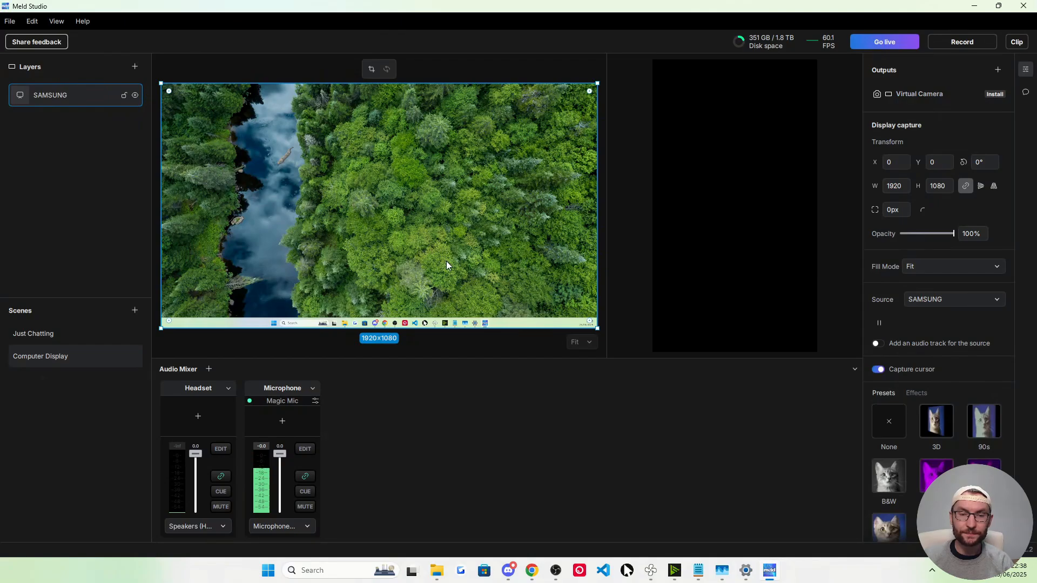
Copy the SAMSUNG display layer to the vertical canvas, move it to the canvas's lower part and enlarge it to about 2368x1332
right_click(357, 166)
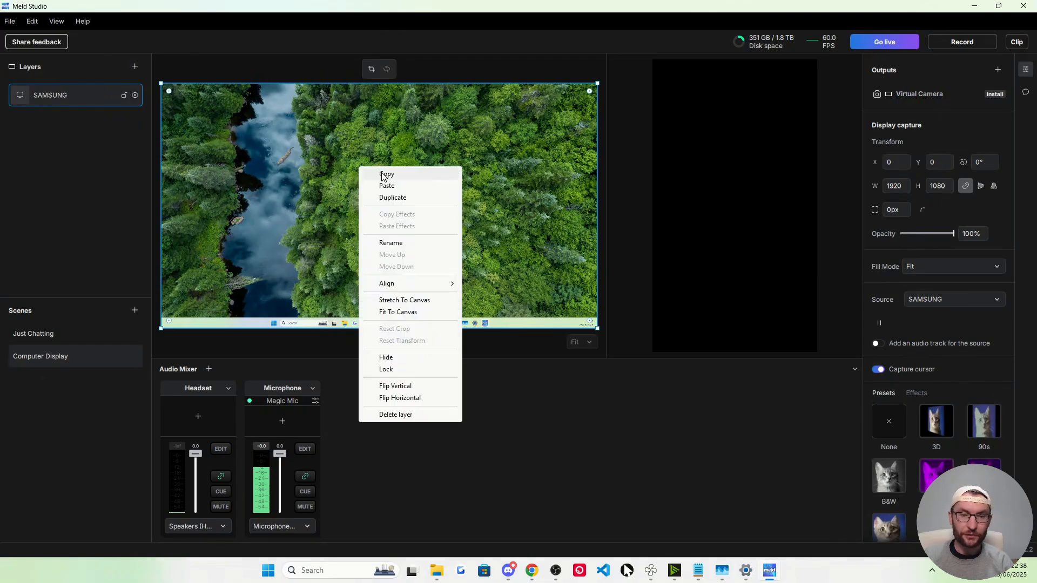
click(378, 174)
right_click(719, 159)
click(756, 166)
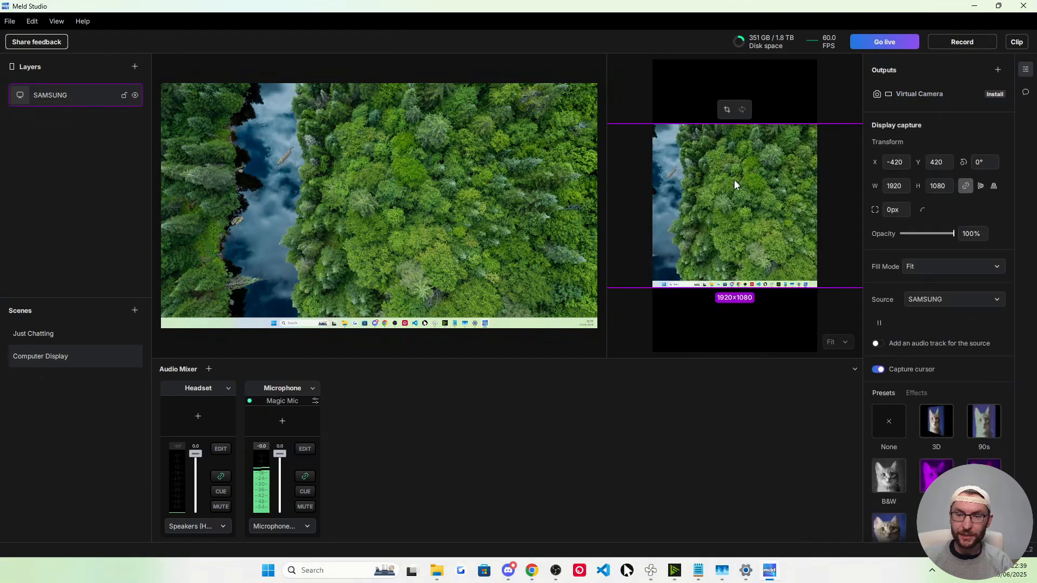
drag(737, 182, 735, 243)
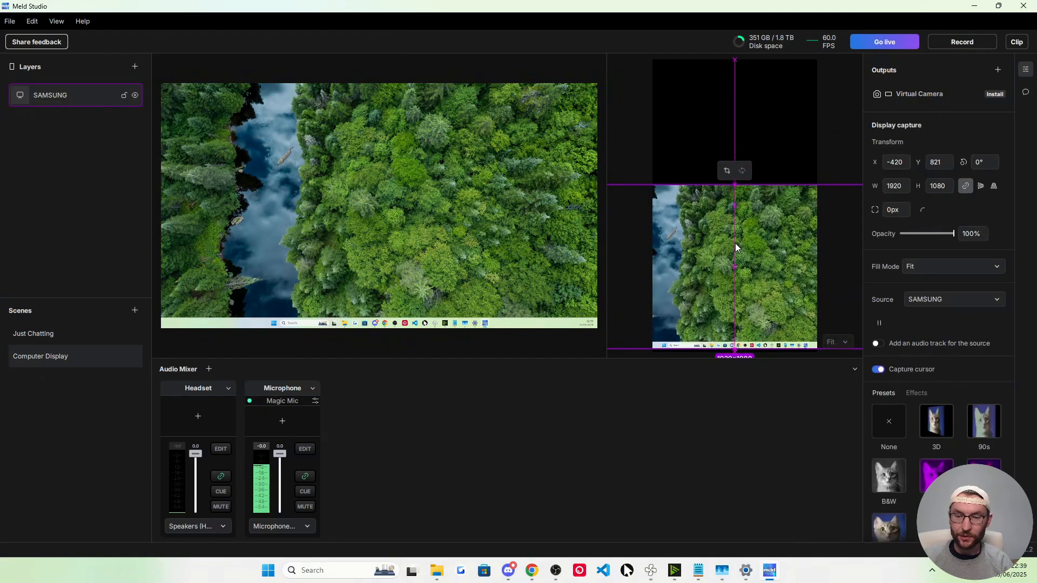
drag(734, 185, 734, 146)
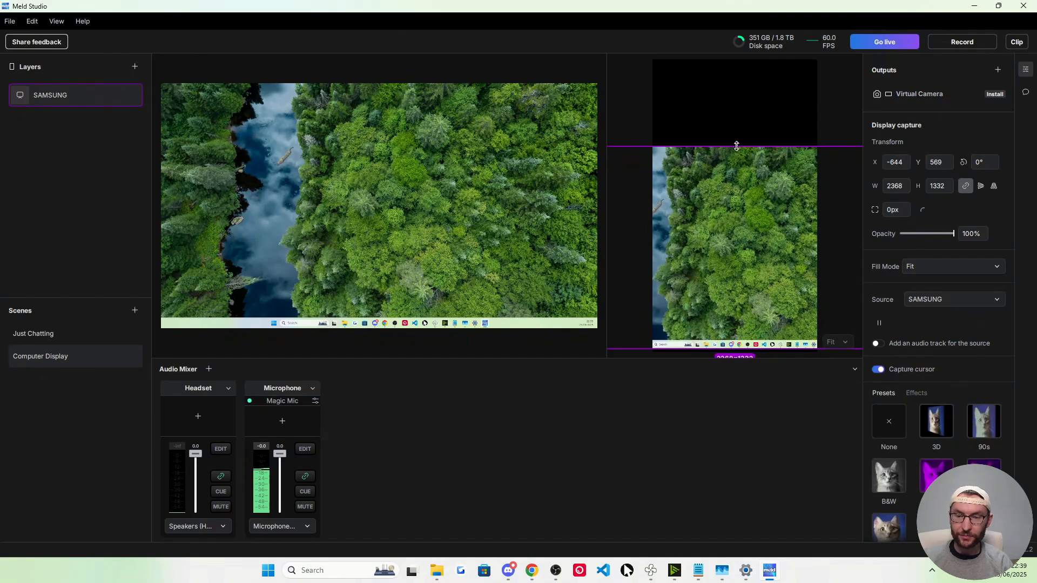
Add a video device layer with the OBSBOT Tail Air Camera to the main canvas above the SAMSUNG layer
click(337, 184)
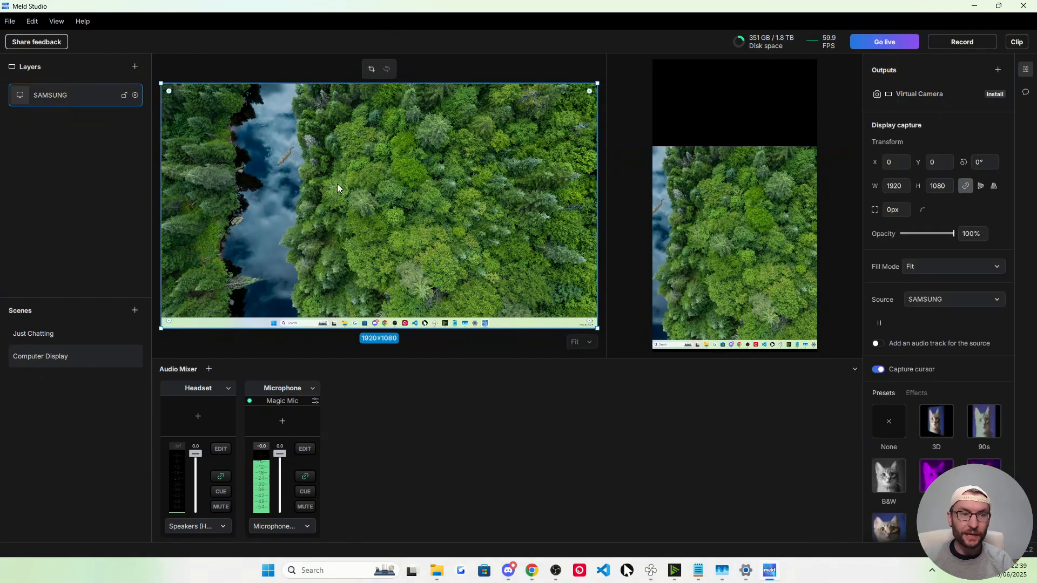
click(135, 67)
click(154, 82)
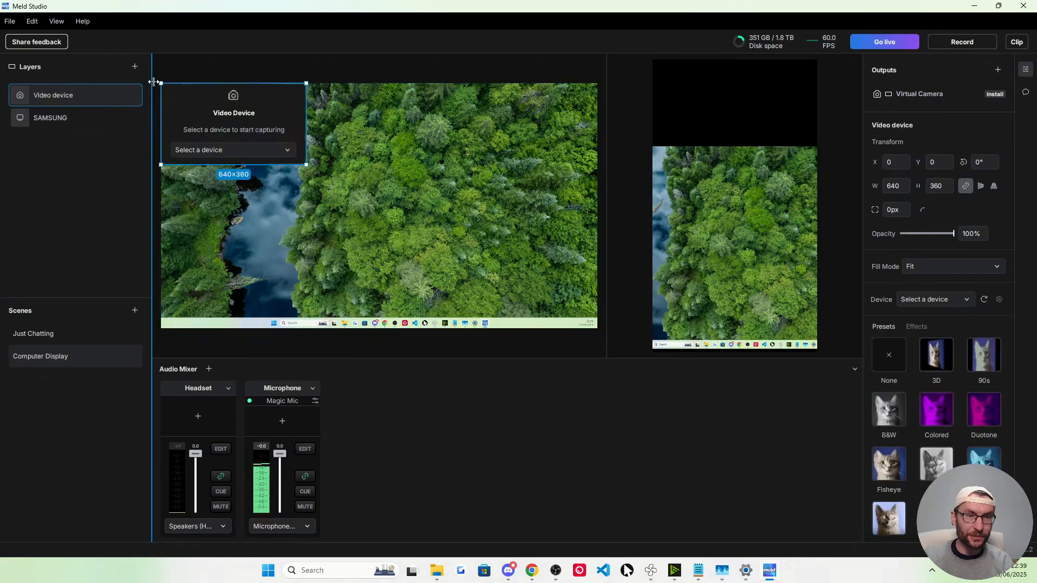
click(245, 149)
click(231, 229)
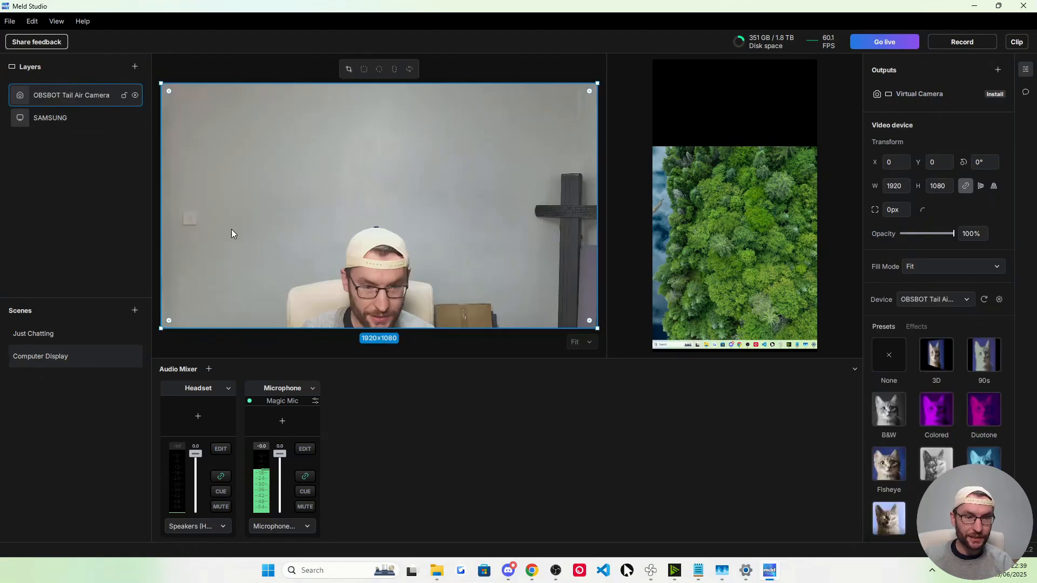
Shrink the main canvas camera to about 447x251 and place it midway up the canvas's left side, inset about 11 px
drag(597, 328, 215, 209)
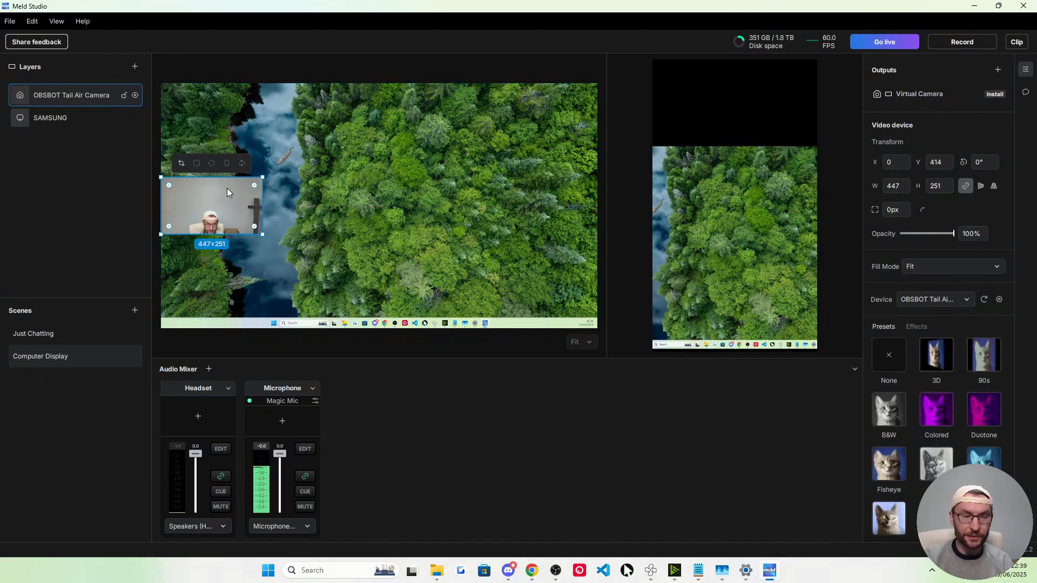
drag(227, 189, 227, 189)
key(Right)
key(Right)
key(Right)
key(Right)
key(Right)
key(Right)
key(Right)
key(Right)
key(Right)
key(Right)
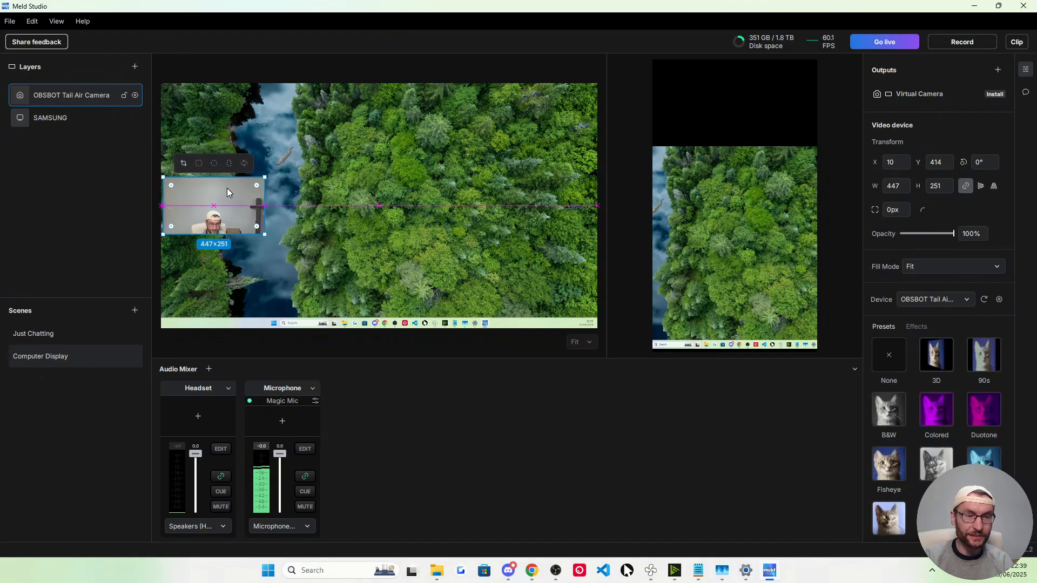
Copy the camera layer to the vertical canvas, fit it across the top at 1080x607 and compare both scenes
right_click(222, 198)
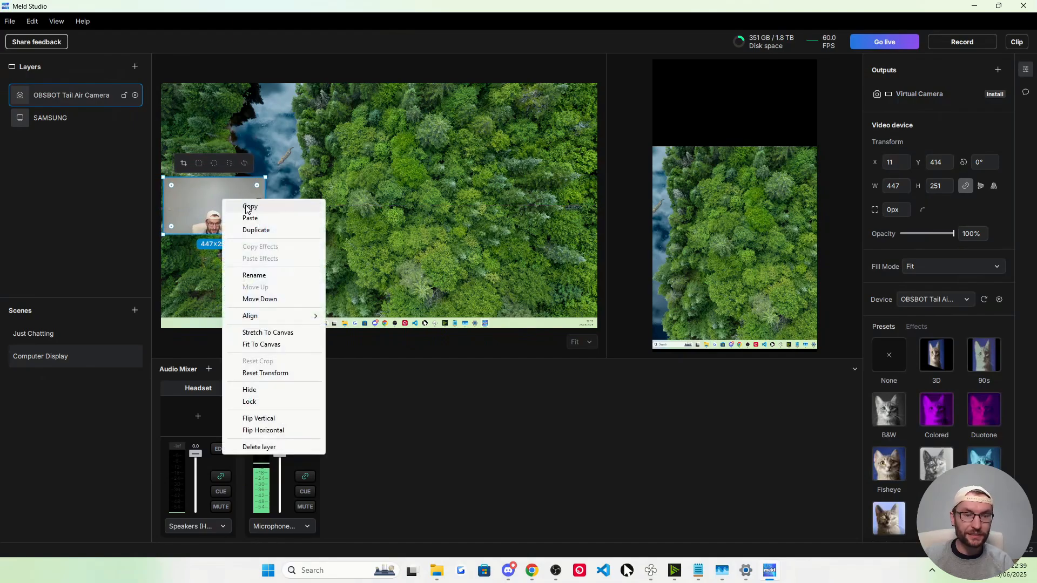
click(249, 207)
right_click(732, 98)
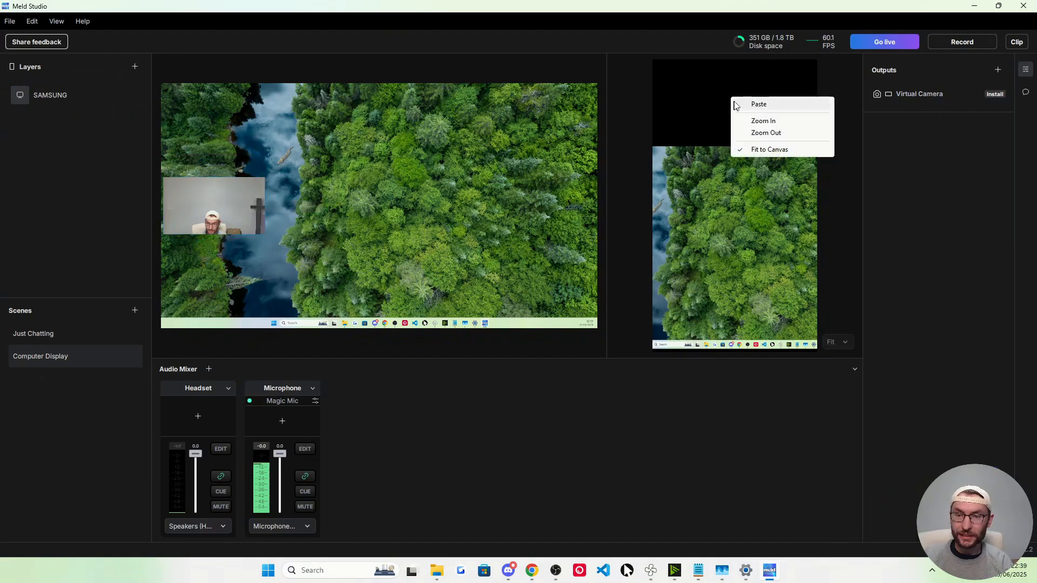
click(776, 103)
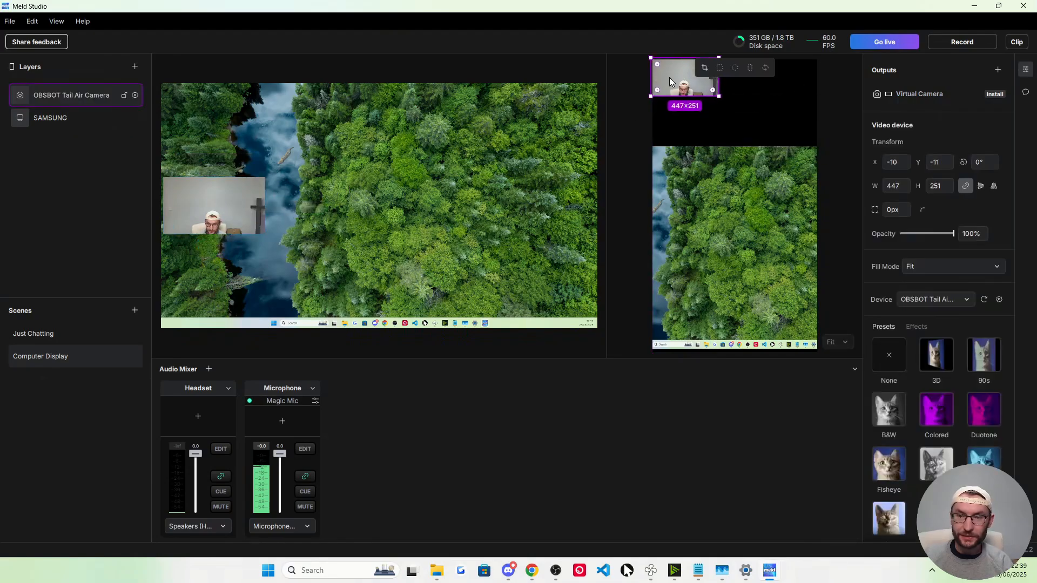
drag(730, 101, 817, 153)
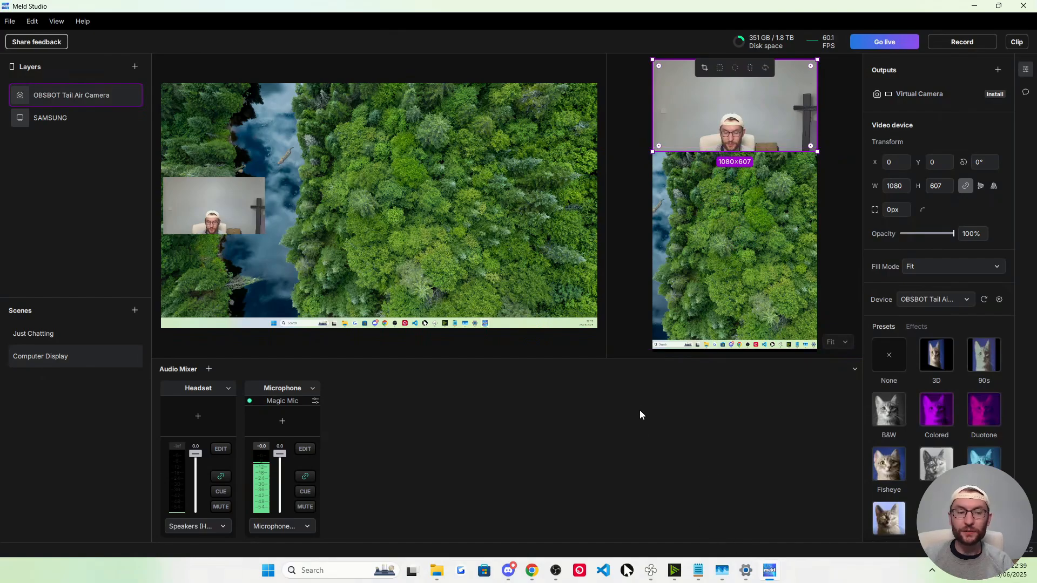
click(39, 336)
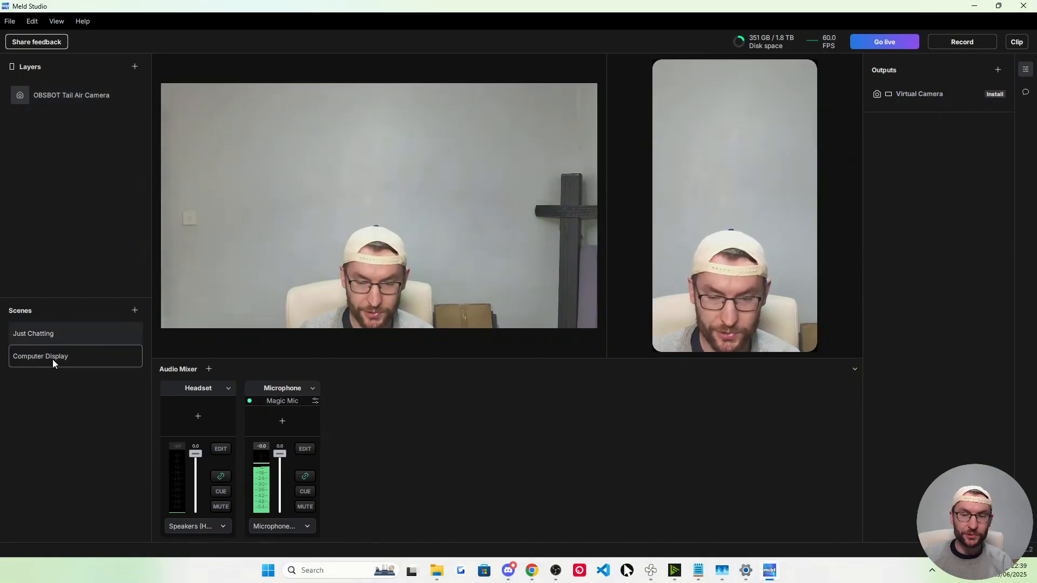
click(53, 359)
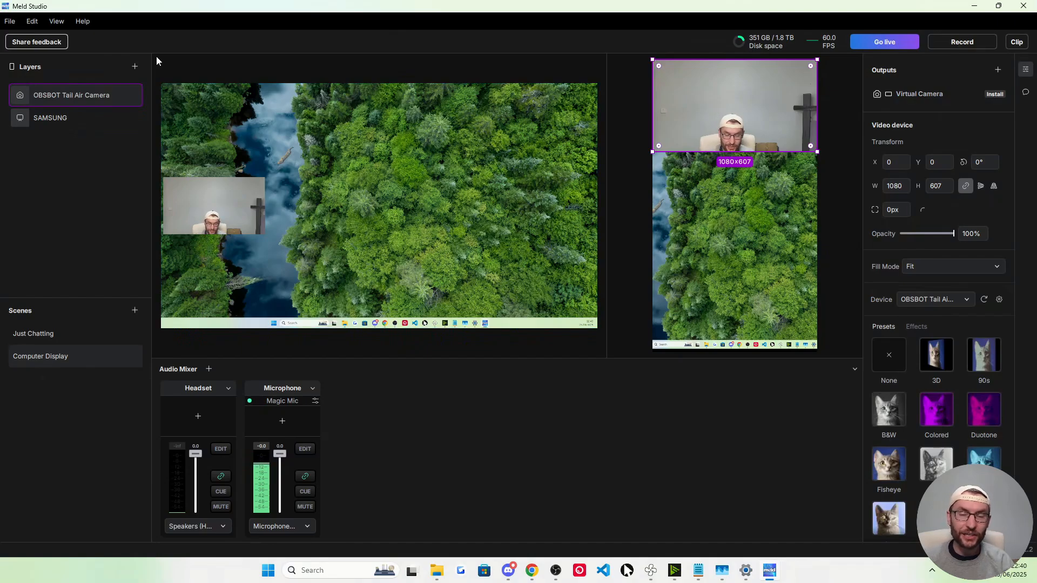
Set the video bitrate to 6000 Kbps for both the main and vertical canvases in the preferences
click(9, 22)
click(49, 140)
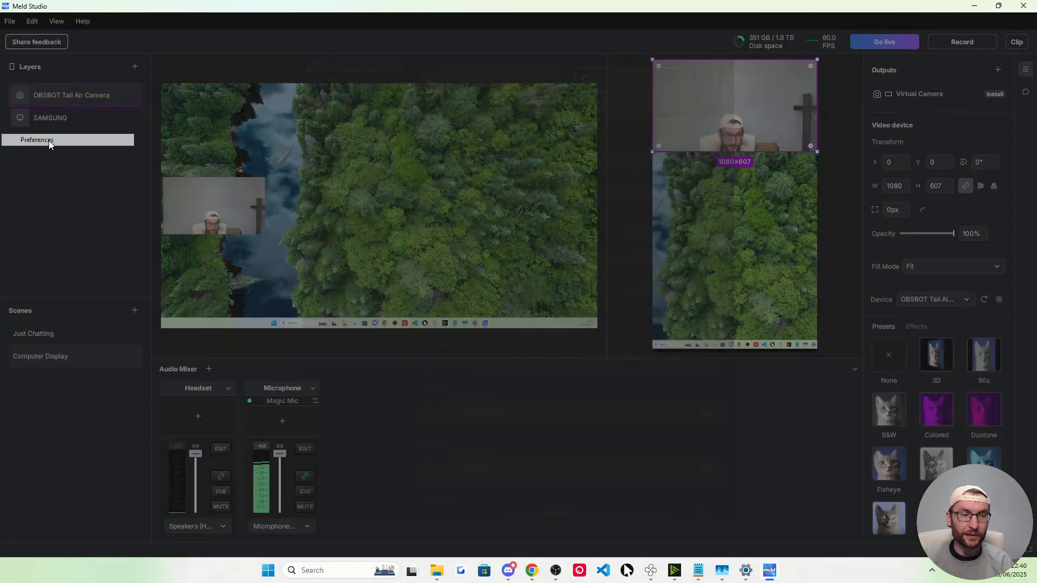
drag(509, 239, 532, 239)
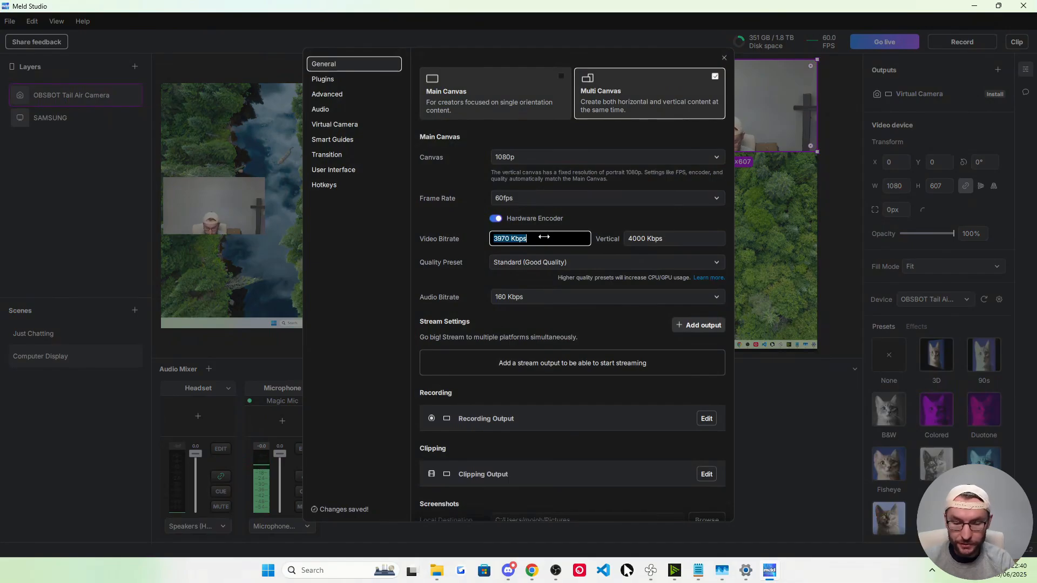
text(6000)
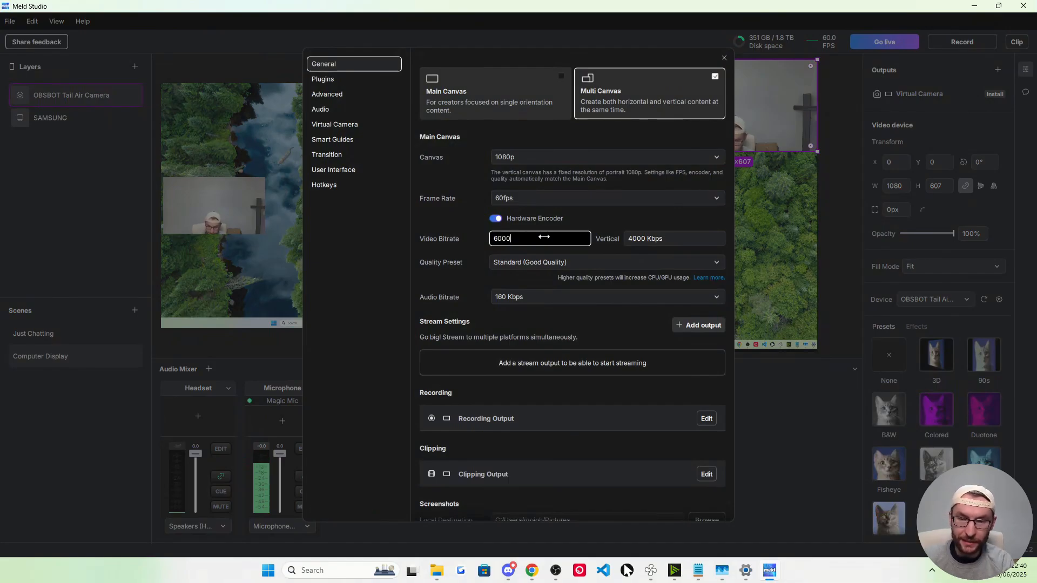
click(655, 238)
text(6000)
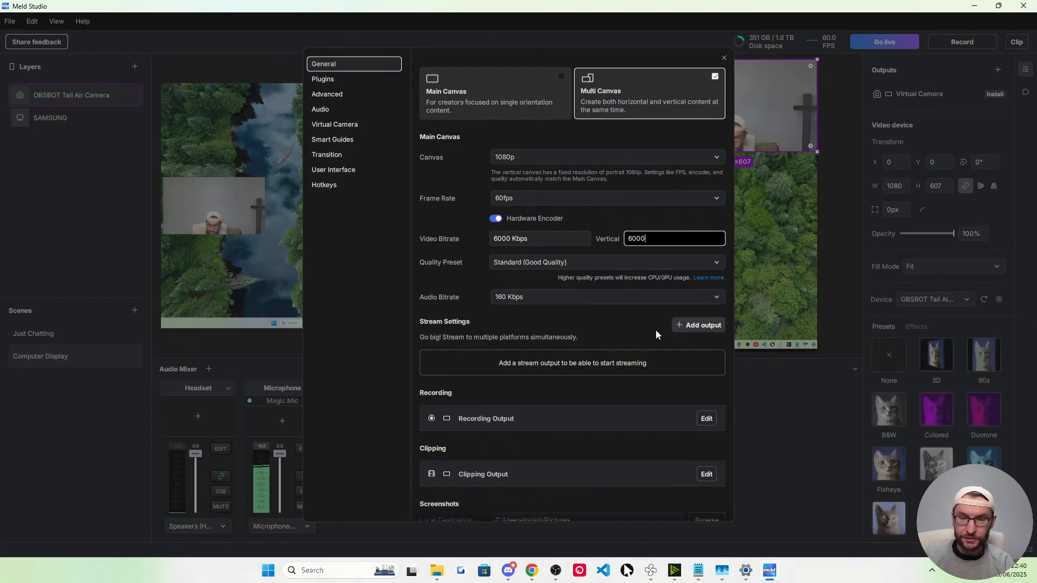
Add a YouTube stream output and log in to the channel, granting Meld Studio all requested permissions
click(693, 327)
click(509, 290)
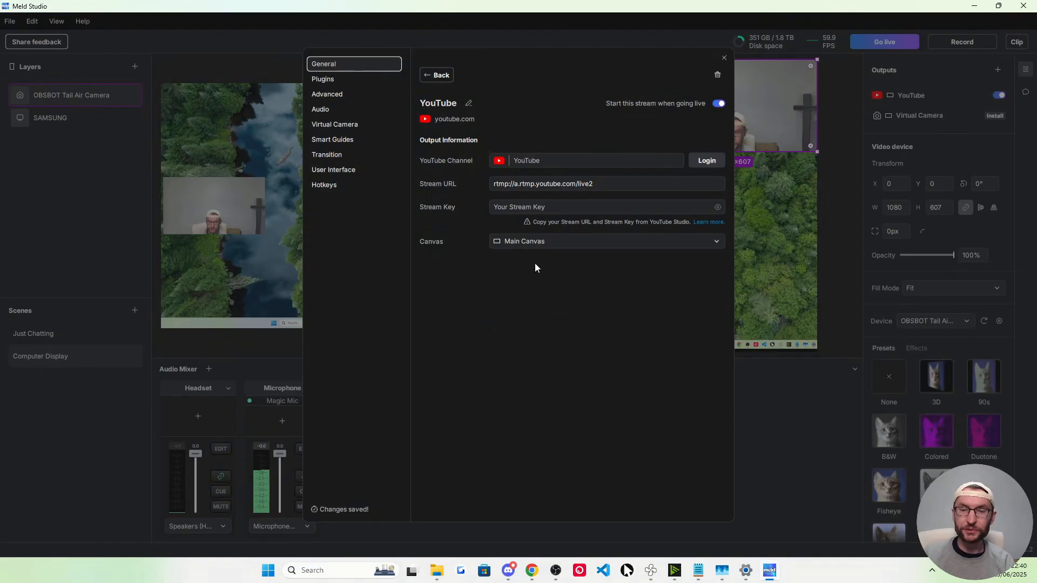
click(701, 161)
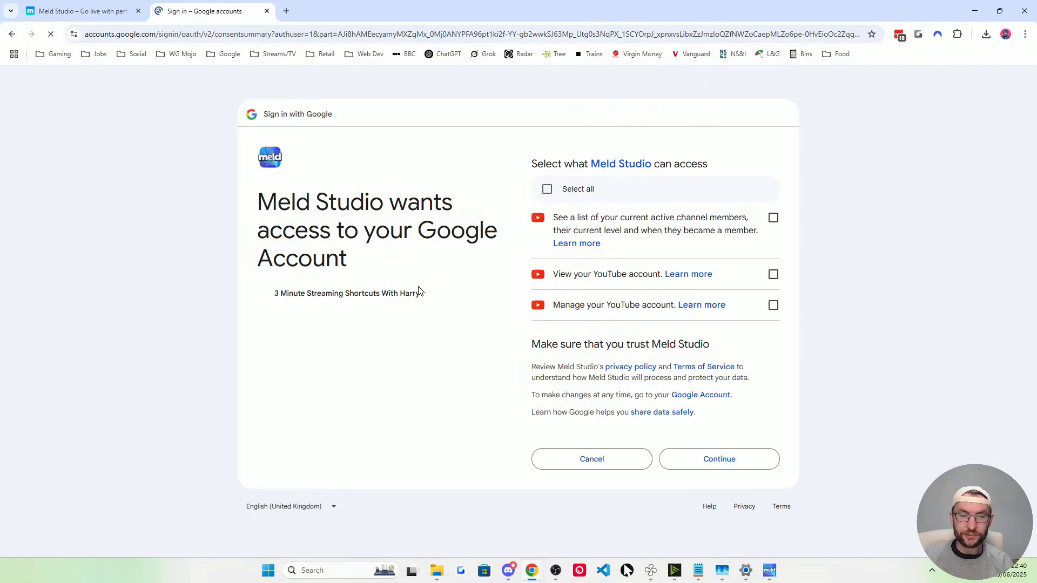
click(548, 189)
click(691, 460)
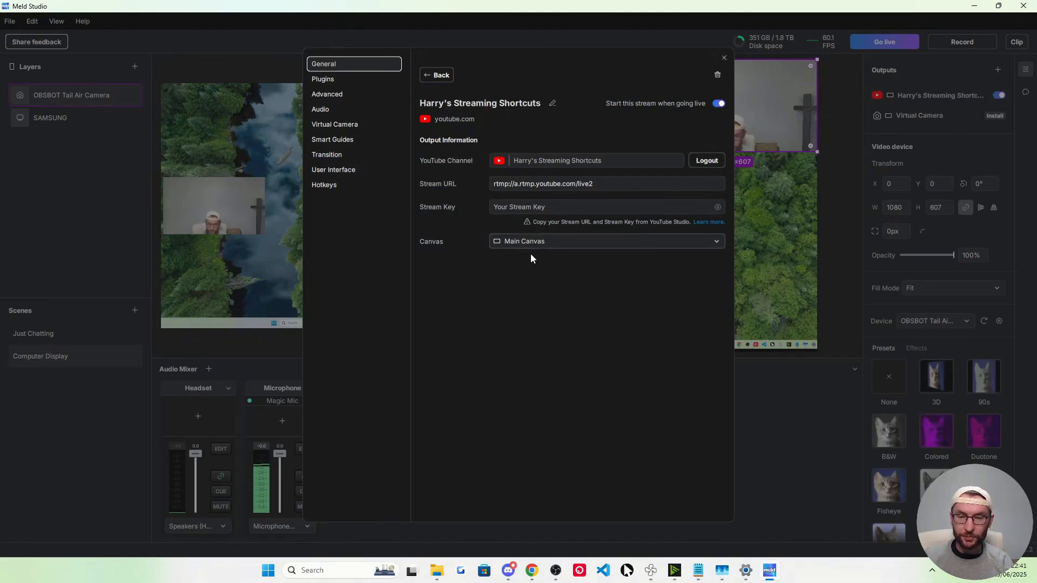
Keep the YouTube output assigned to the Main Canvas and close the preferences
click(506, 243)
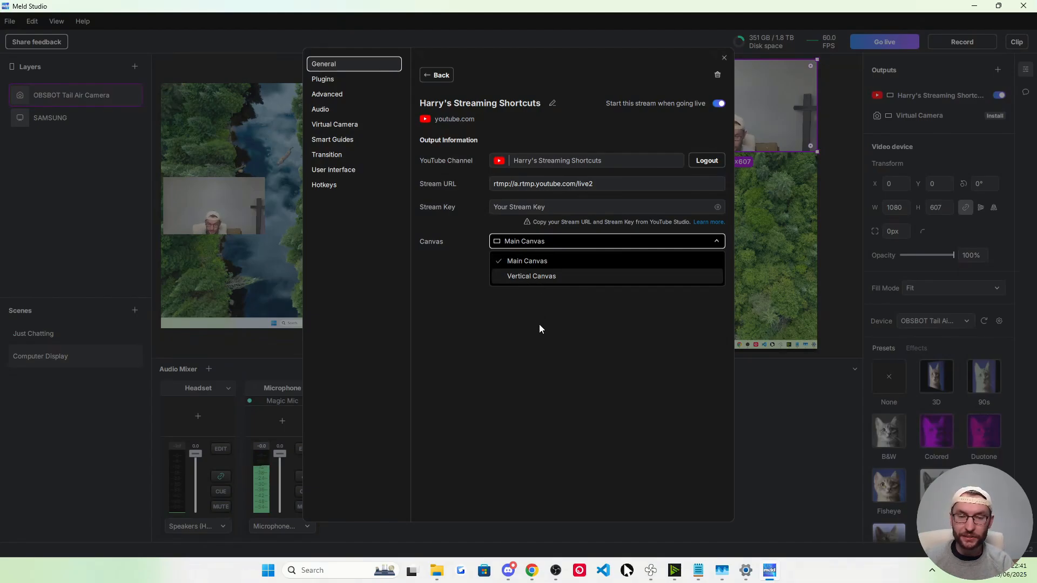
click(503, 255)
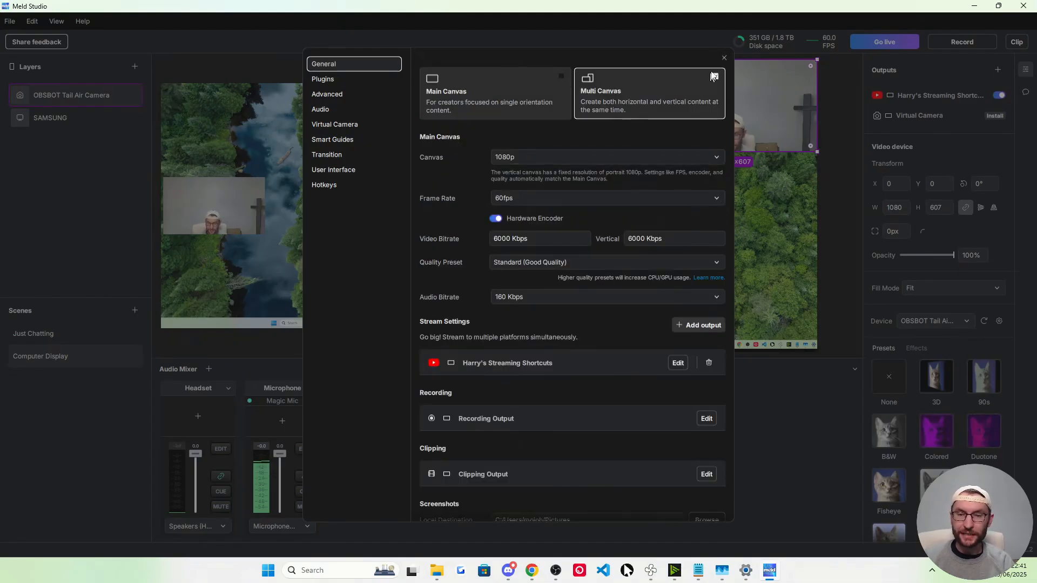
click(724, 57)
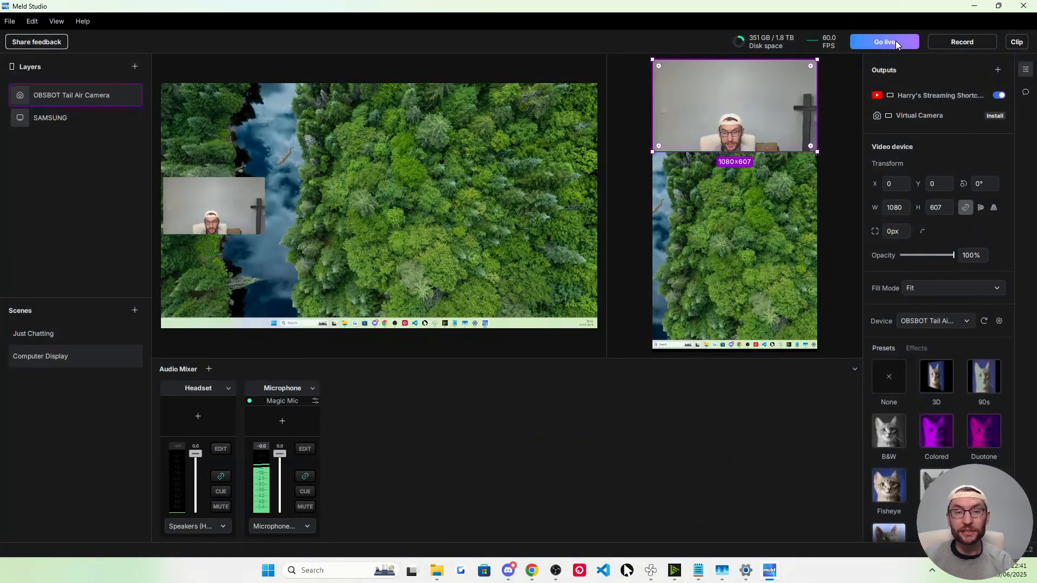
Show the YouTube live chat beside the canvases
click(1026, 93)
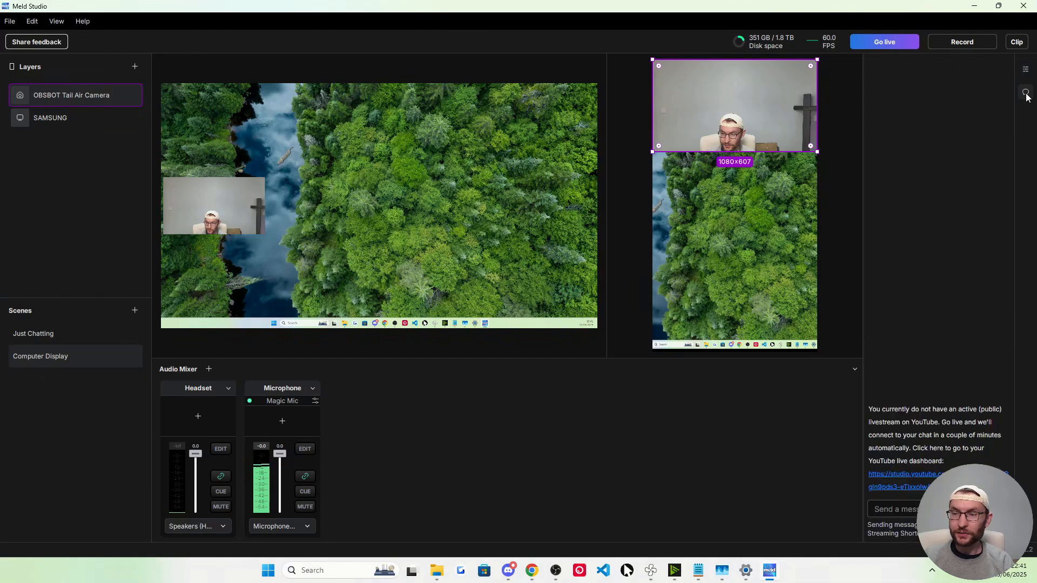